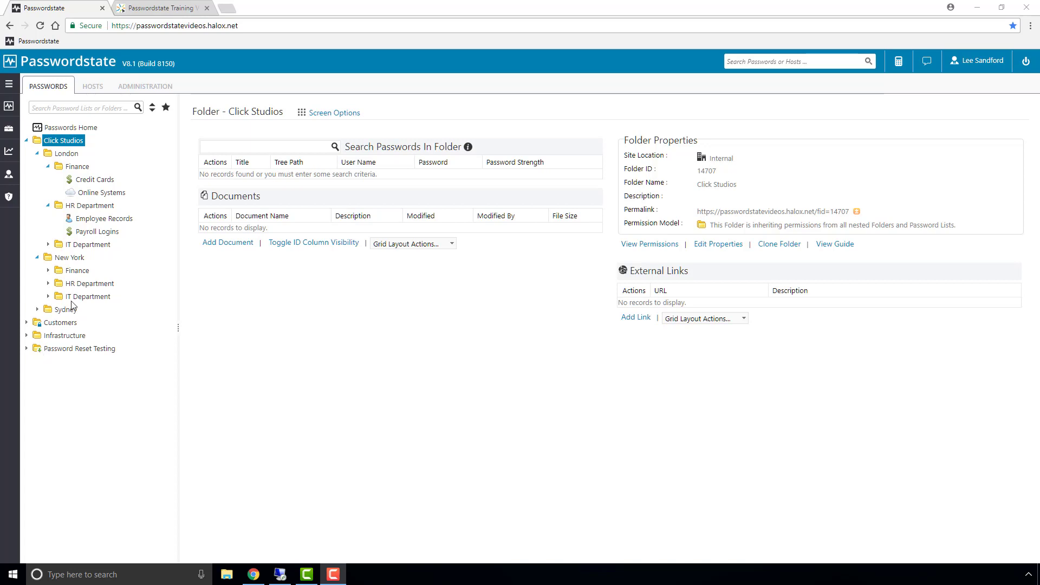
In the Credit Cards list permissions, grant the test user View access and save.
left_click(108, 183)
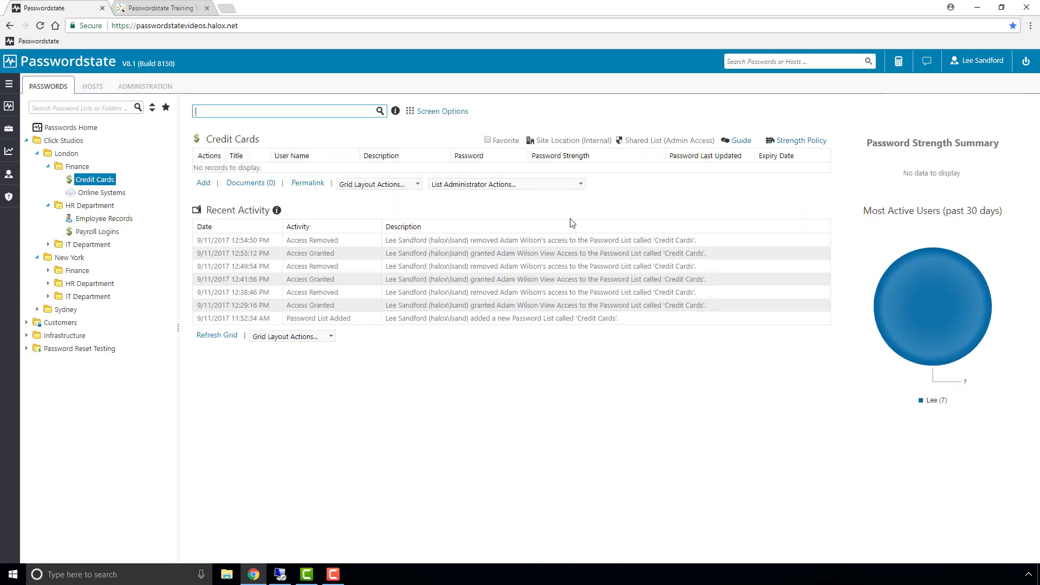
left_click(579, 186)
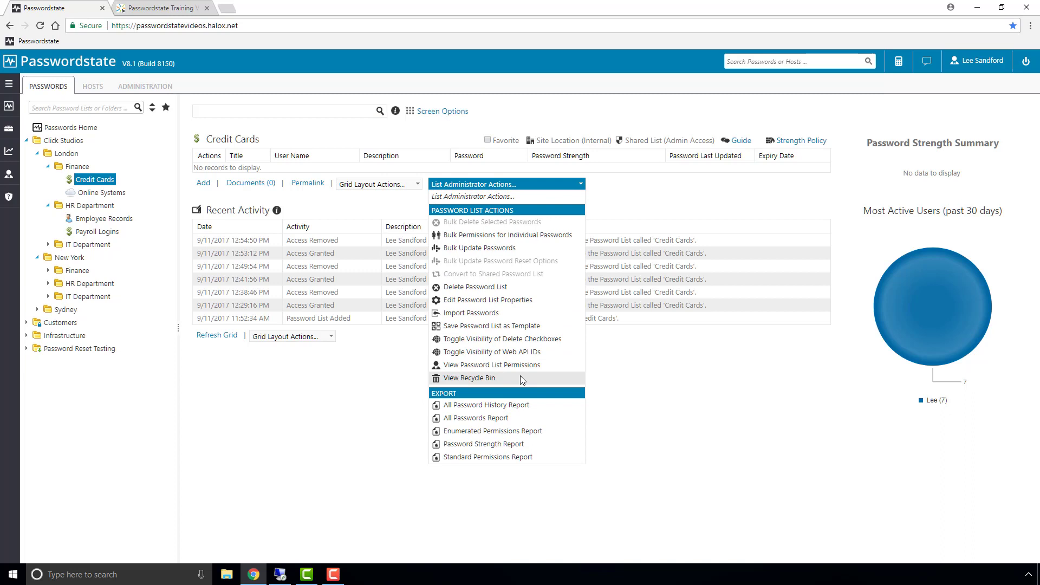
left_click(531, 366)
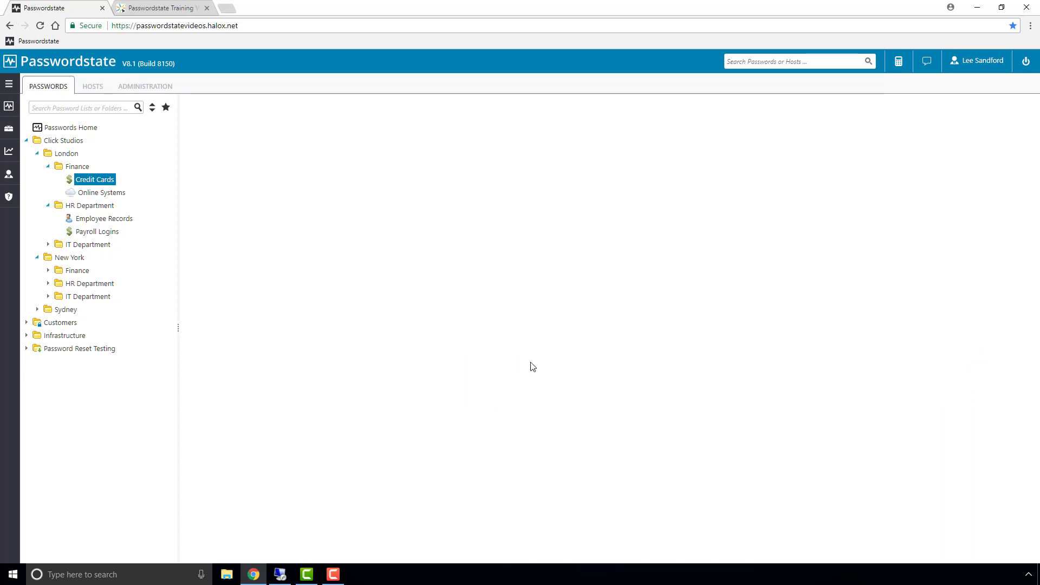
left_click(333, 207)
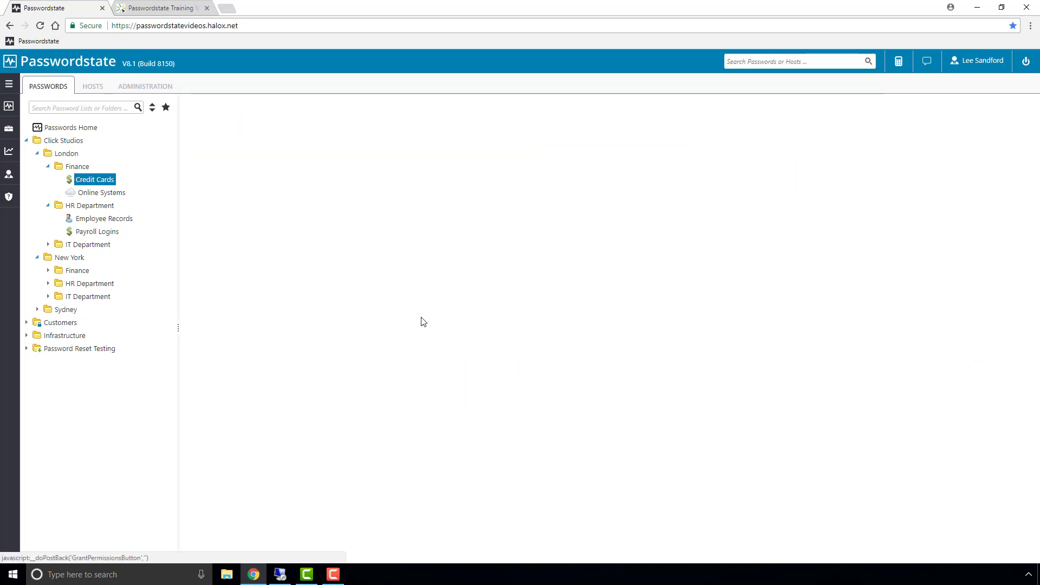
left_click(304, 228)
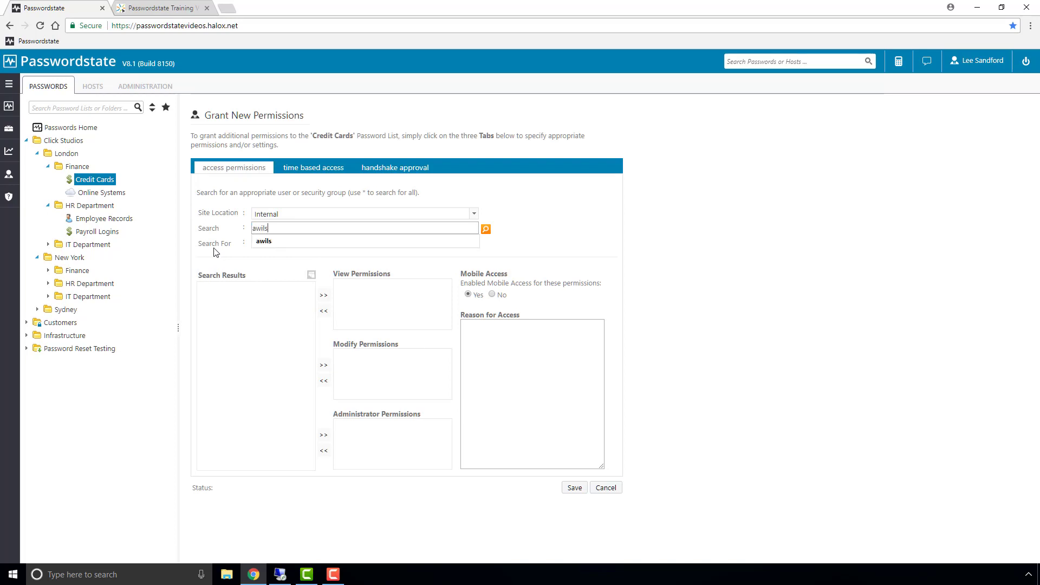
key("Return")
left_click(222, 290)
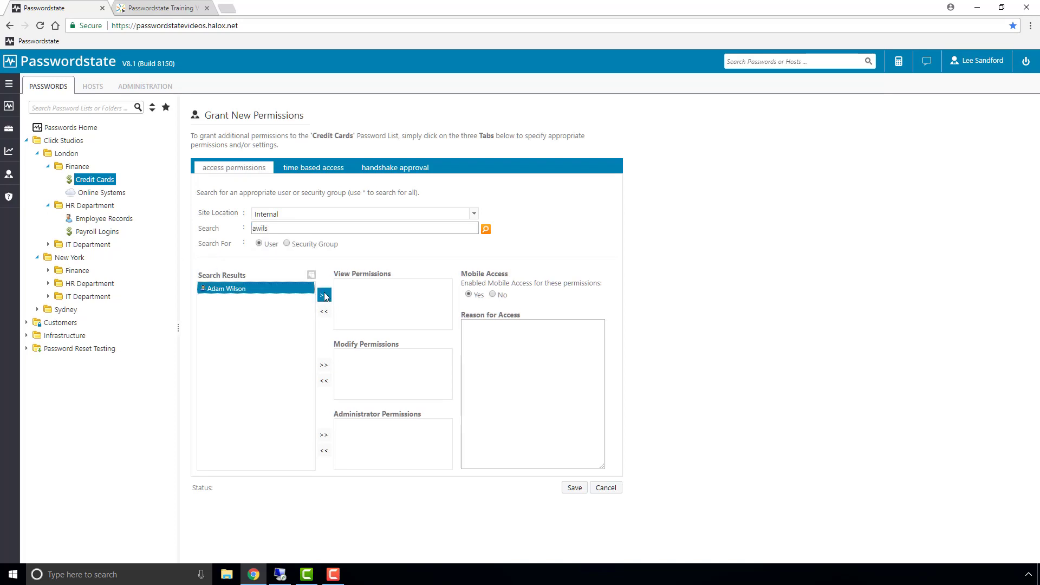
left_click(324, 294)
left_click(575, 489)
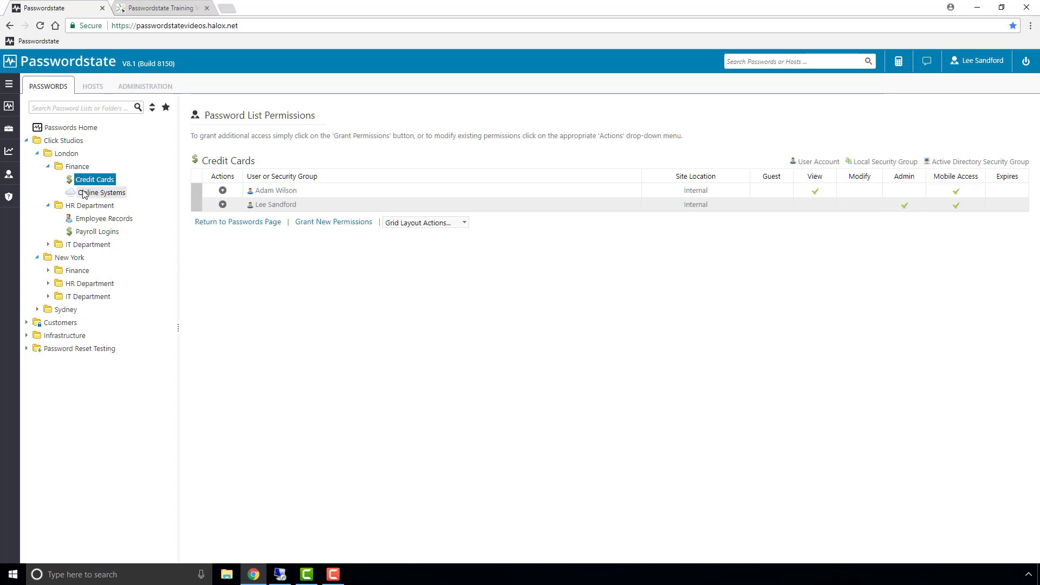
Log out of the administrator session and log in with the test user's username and password.
left_click(1025, 61)
left_click(533, 378)
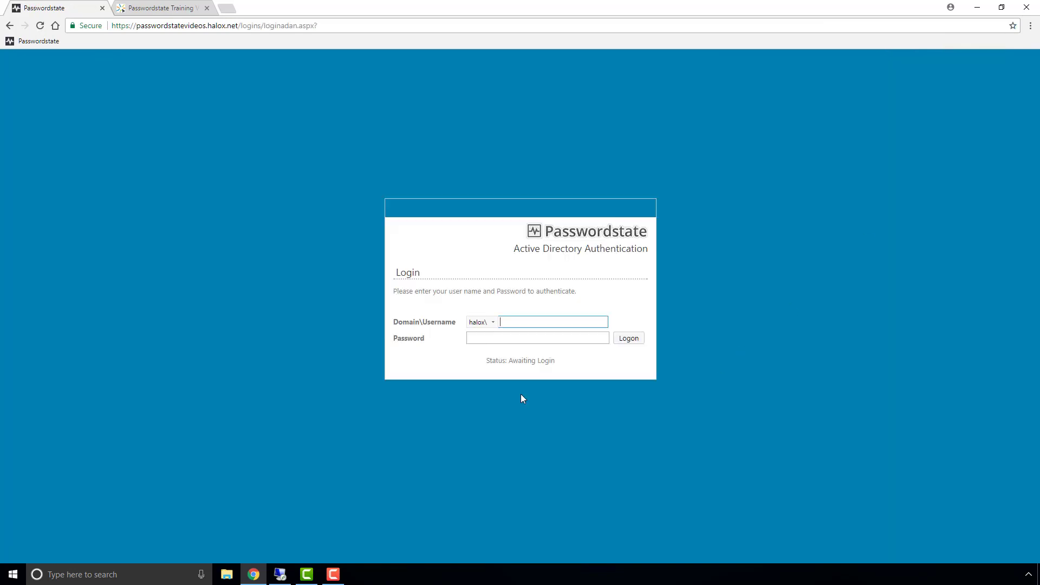
key("Tab")
type("********")
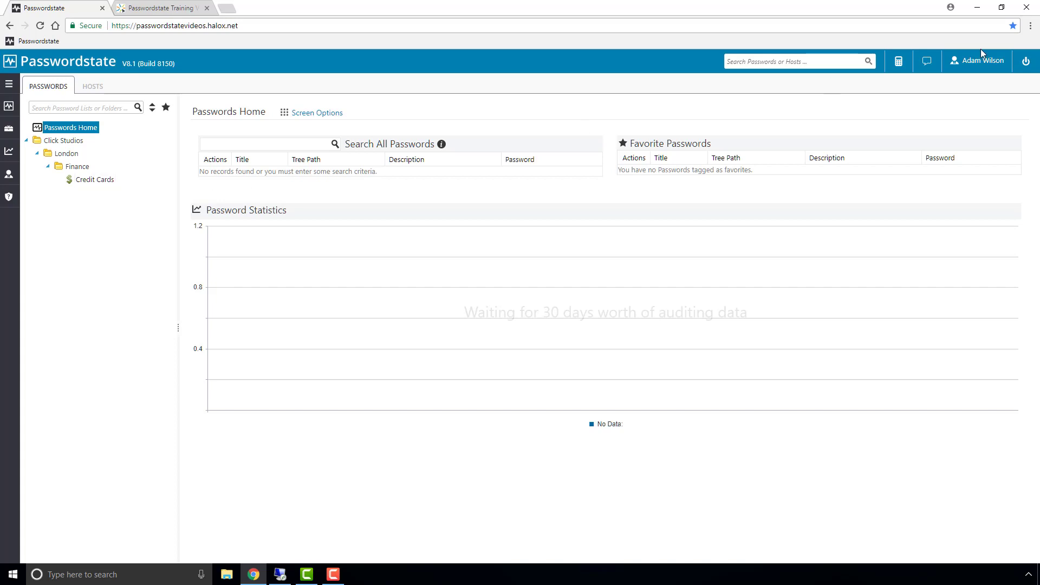
Log out of the test user session and log in with the administrator's username and password.
left_click(1026, 62)
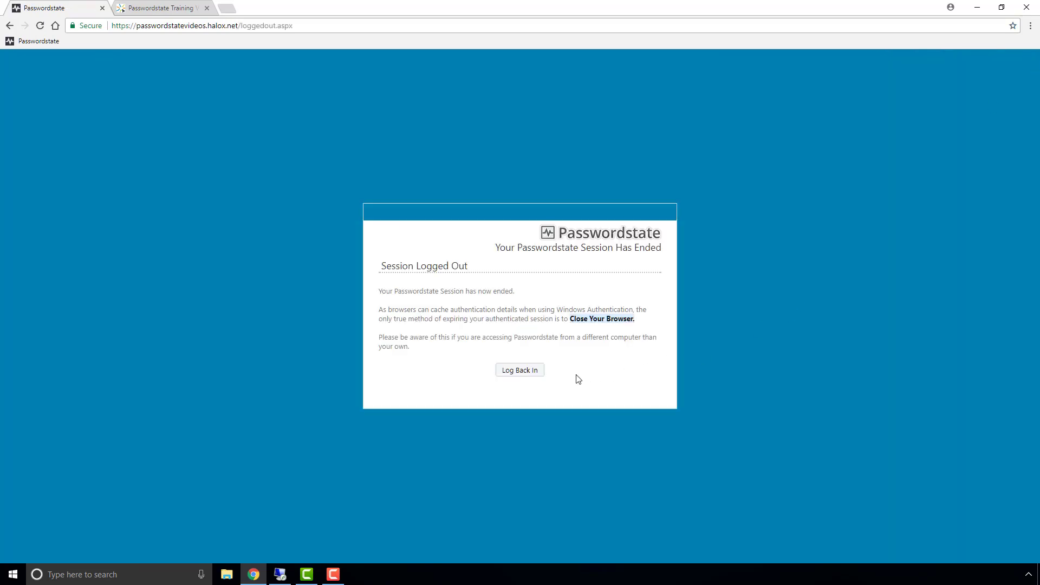
left_click(528, 367)
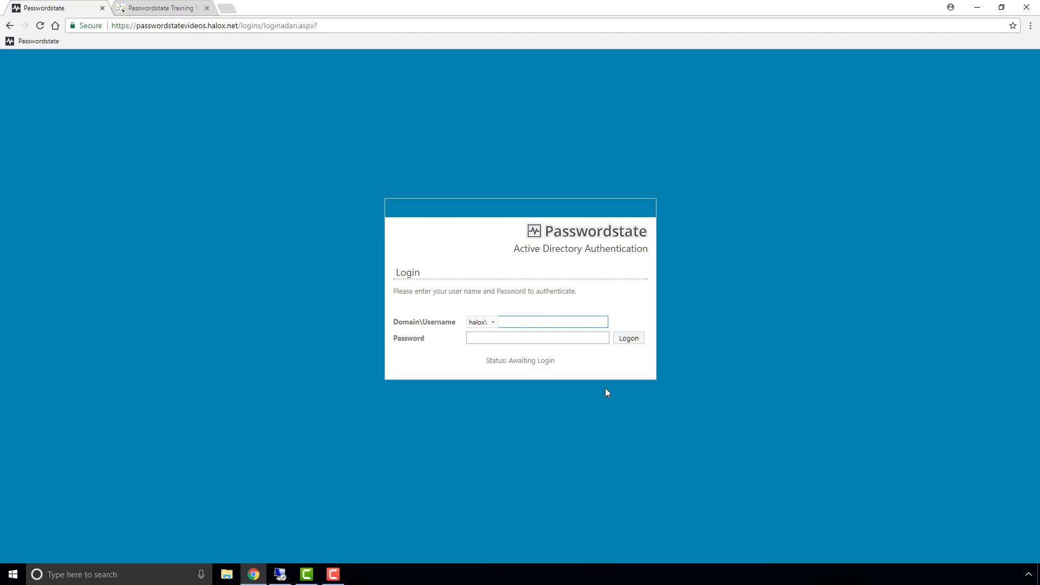
key("Tab")
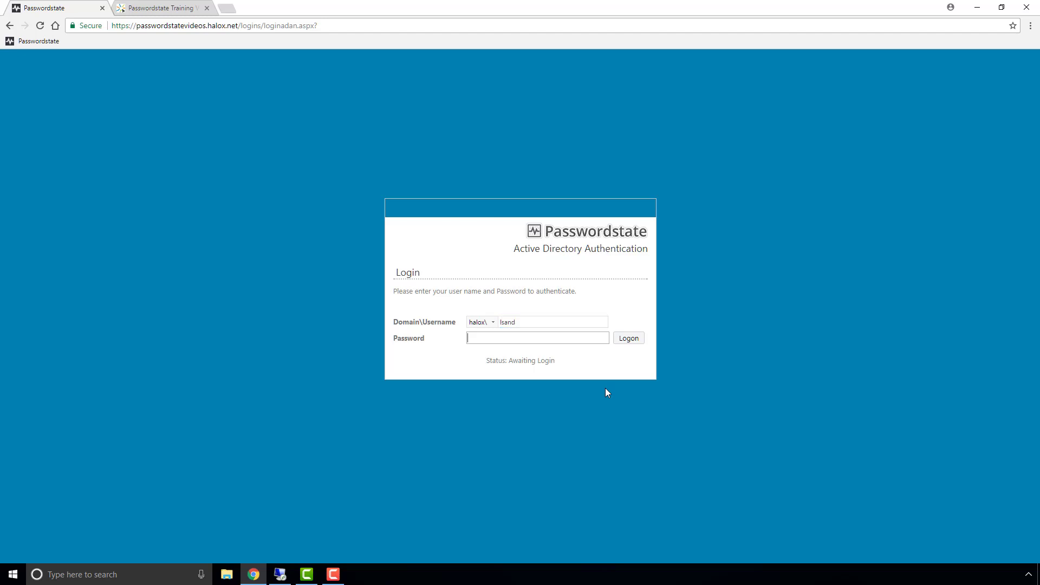
type("********")
key("Return")
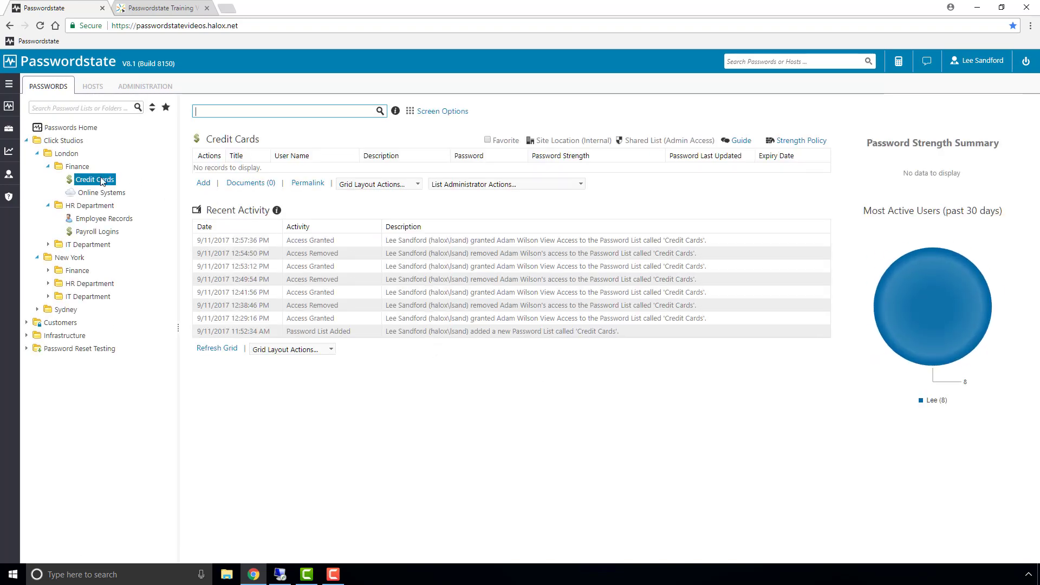
Drag Credit Cards into London's IT Department folder, then sign in as the test user to check.
left_click_drag(94, 185, 96, 246)
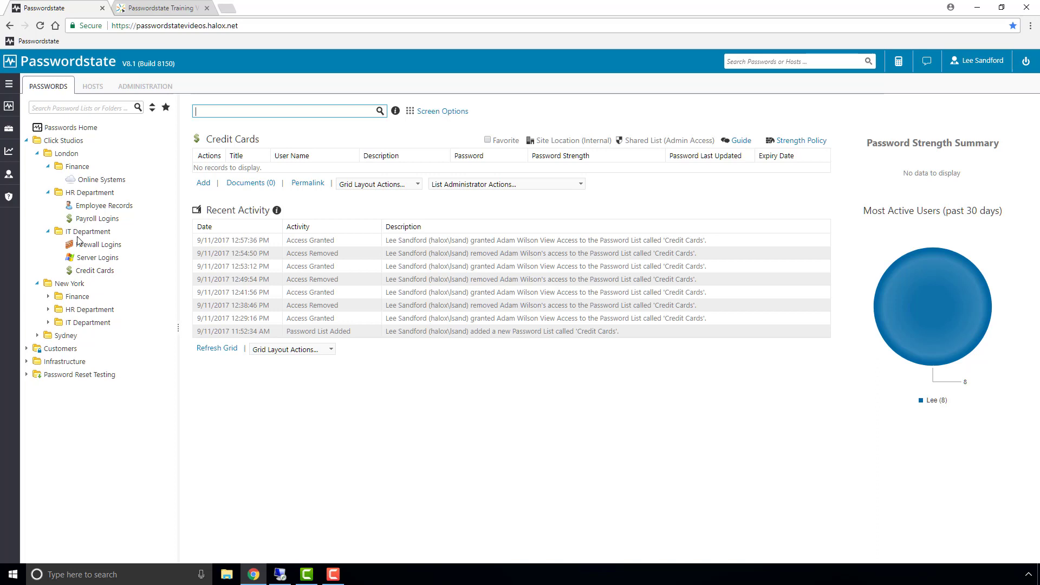
left_click(1026, 60)
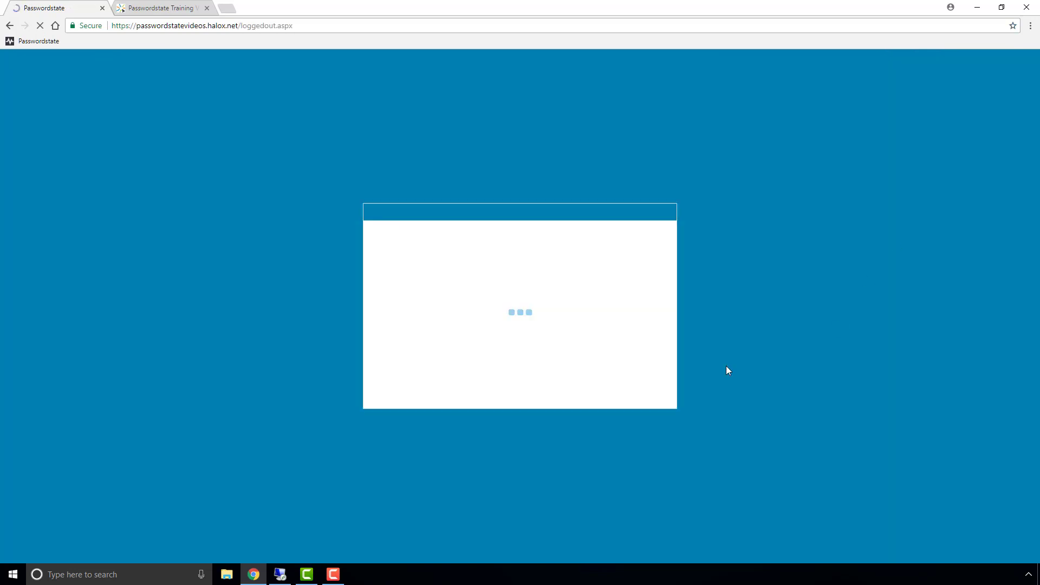
left_click(519, 370)
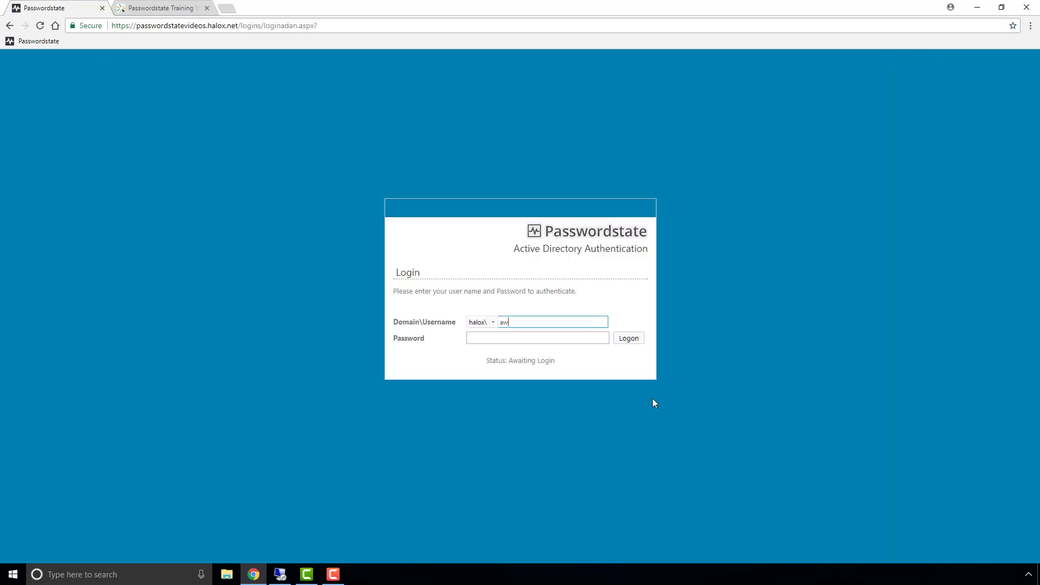
type("********")
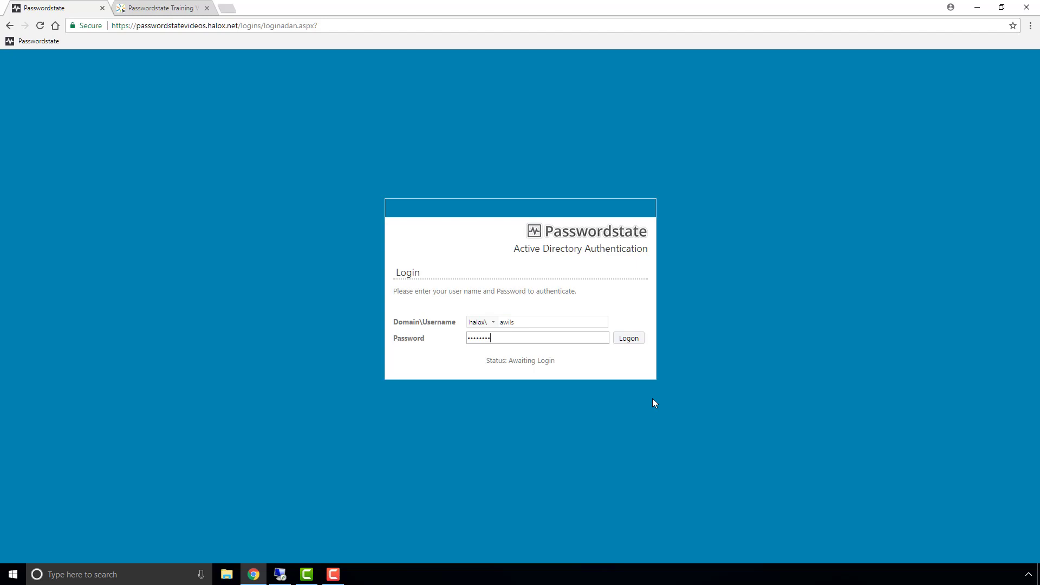
key("Return")
Sign back in with the administrator's username and password.
key("Tab")
type("******")
key("Return")
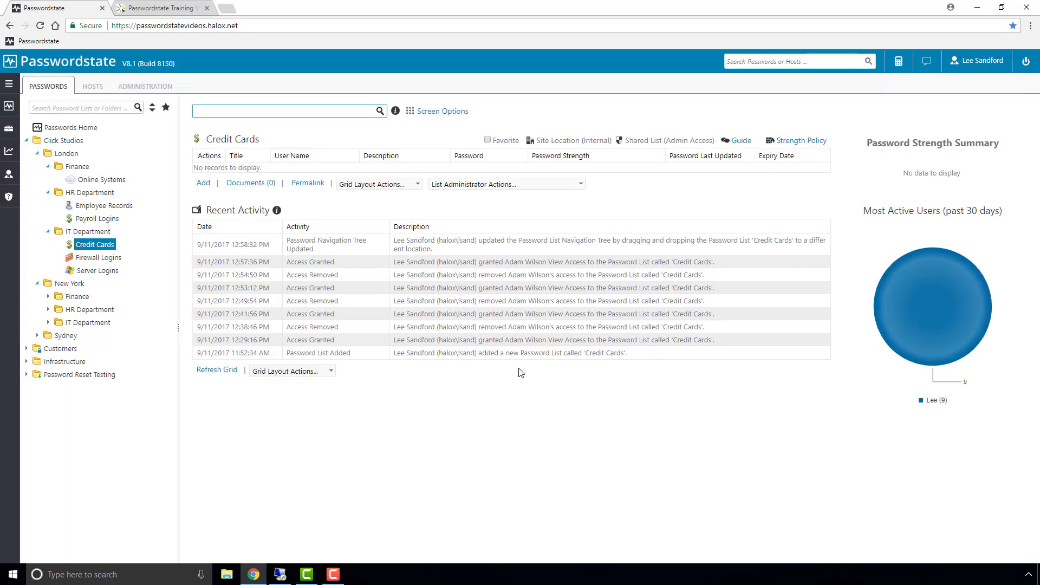
Drag Credit Cards back into Finance and save London's properties with manual permission management.
left_click_drag(89, 245, 76, 172)
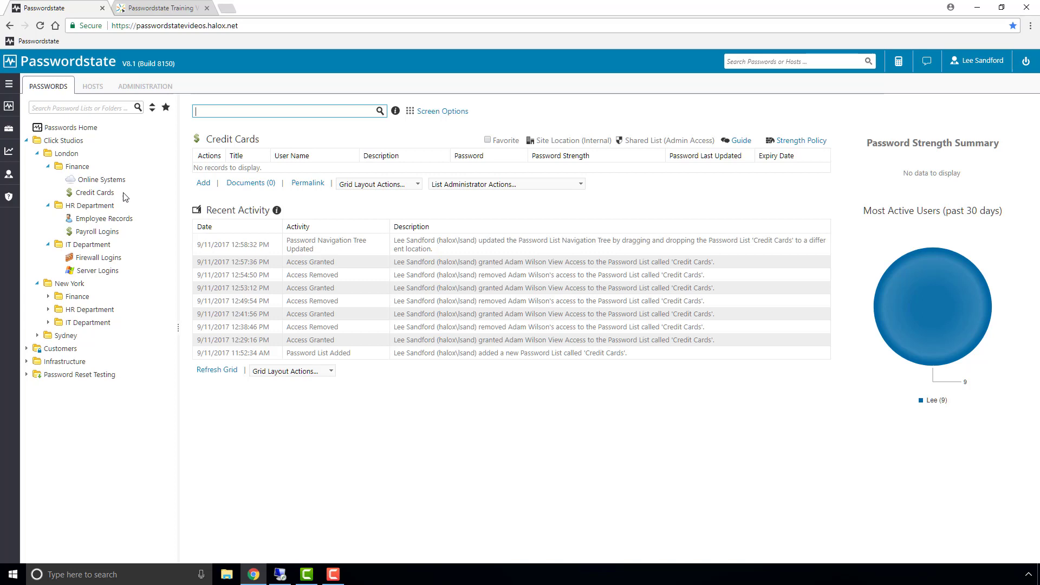
left_click(60, 157)
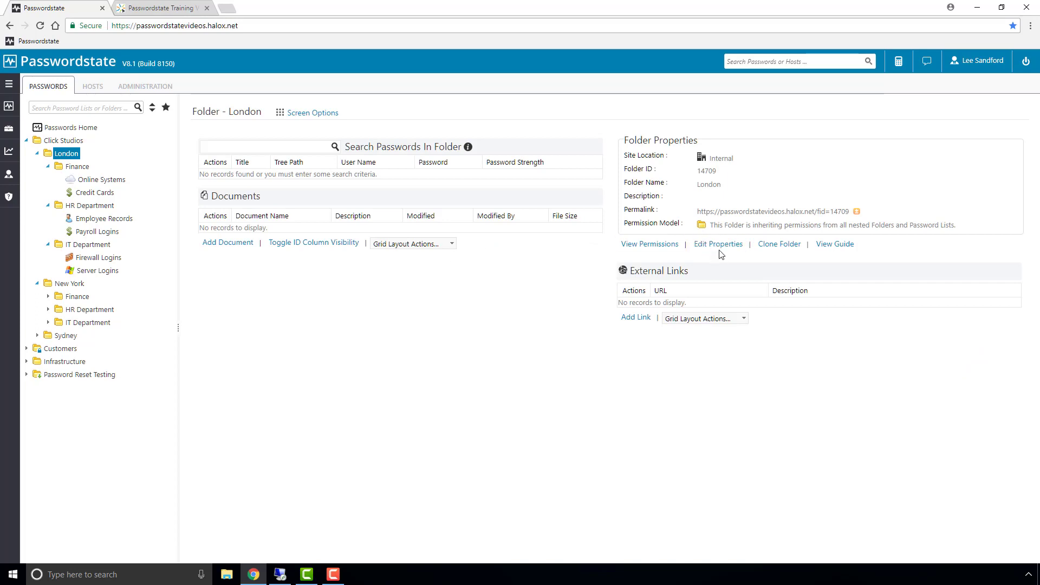
left_click(718, 244)
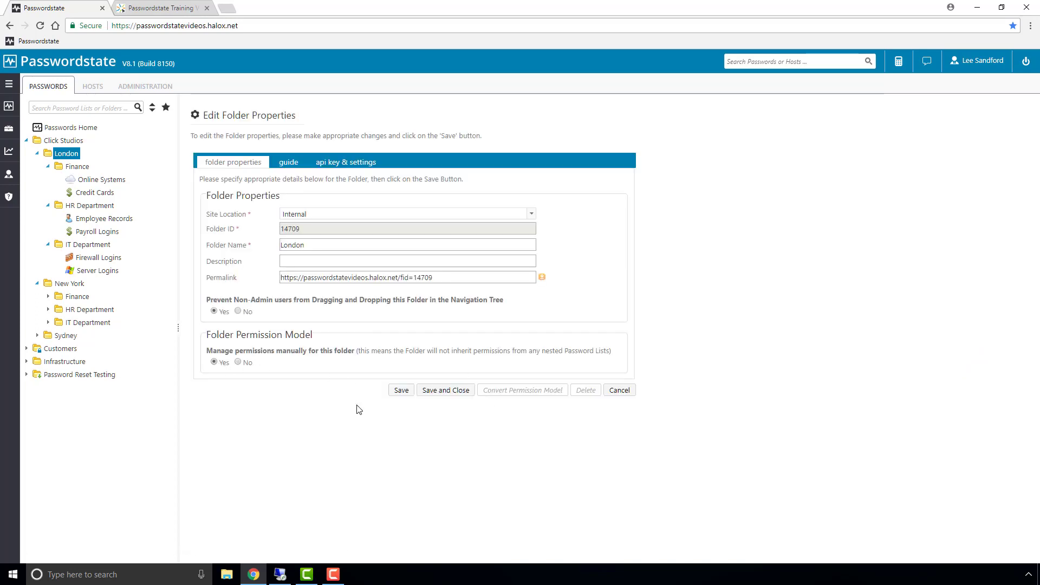
left_click(401, 391)
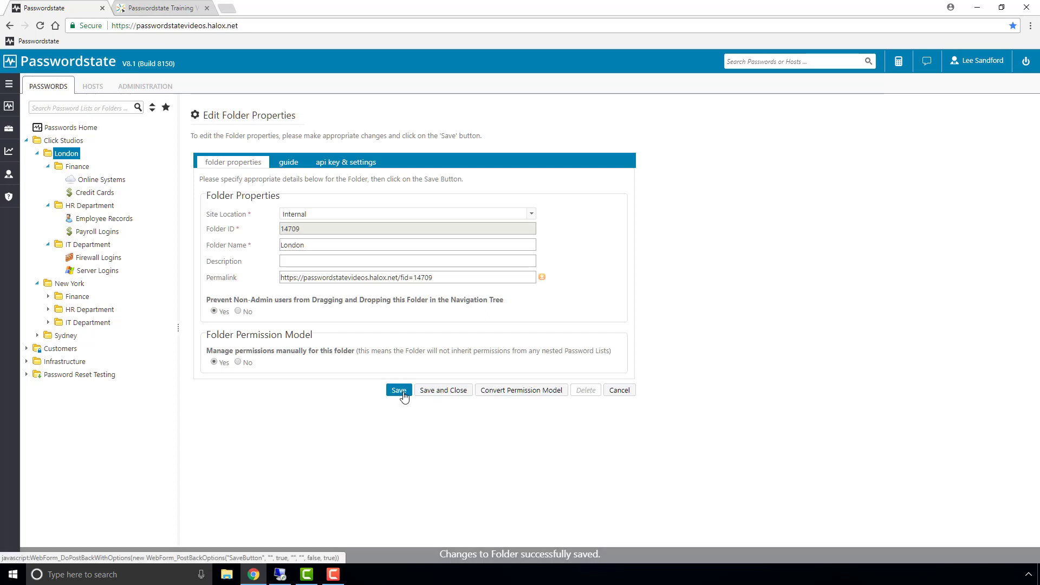
Convert London's permission model, changing the test user to Modify access, and confirm.
left_click(517, 394)
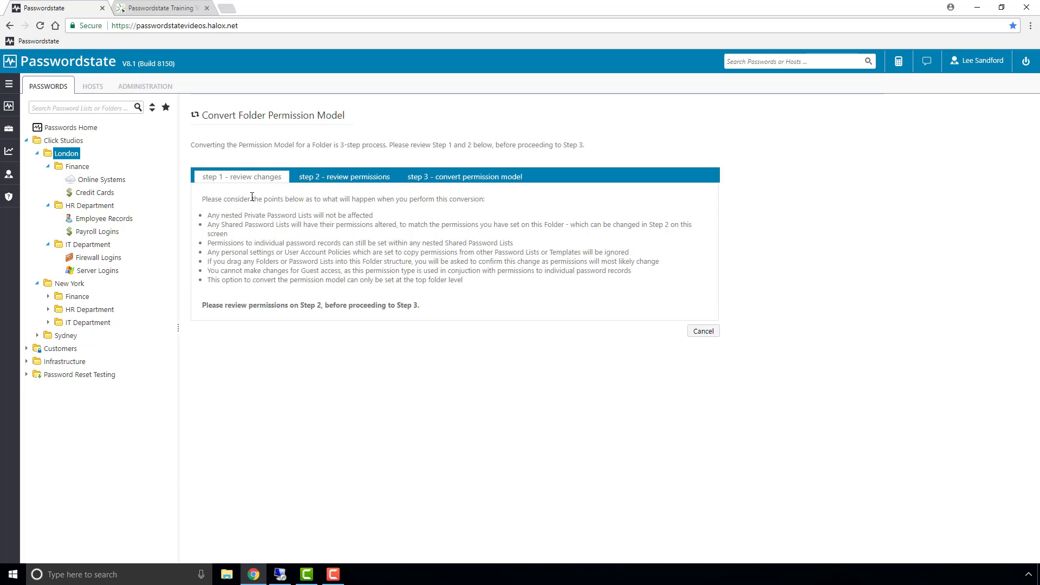
left_click(330, 179)
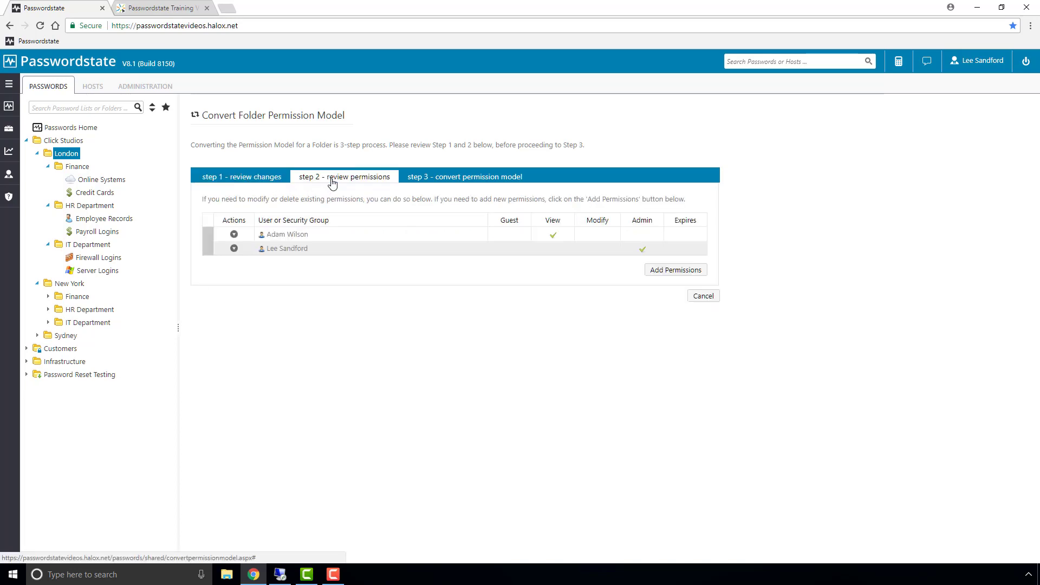
left_click(233, 234)
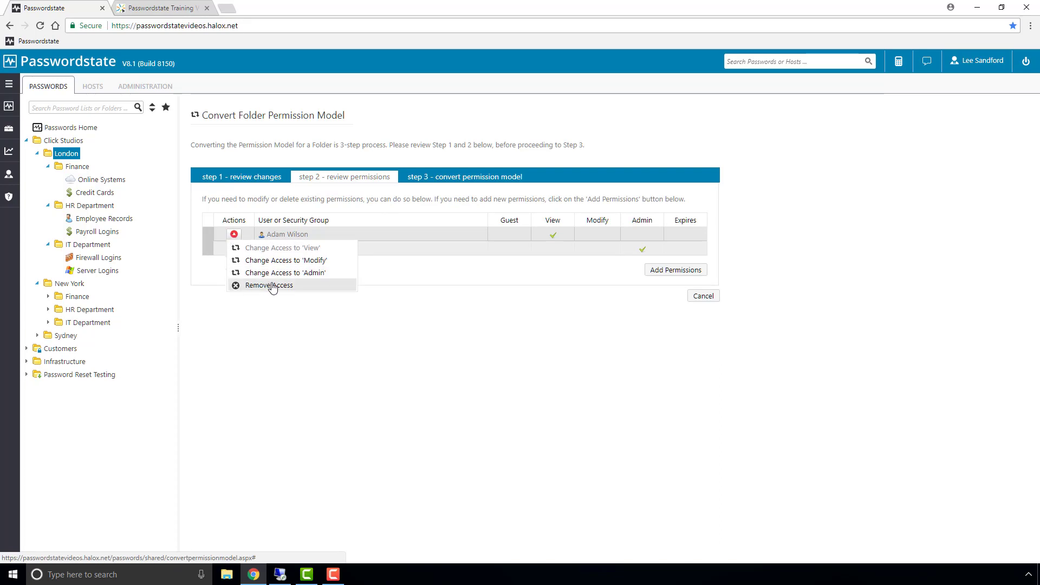
left_click(284, 262)
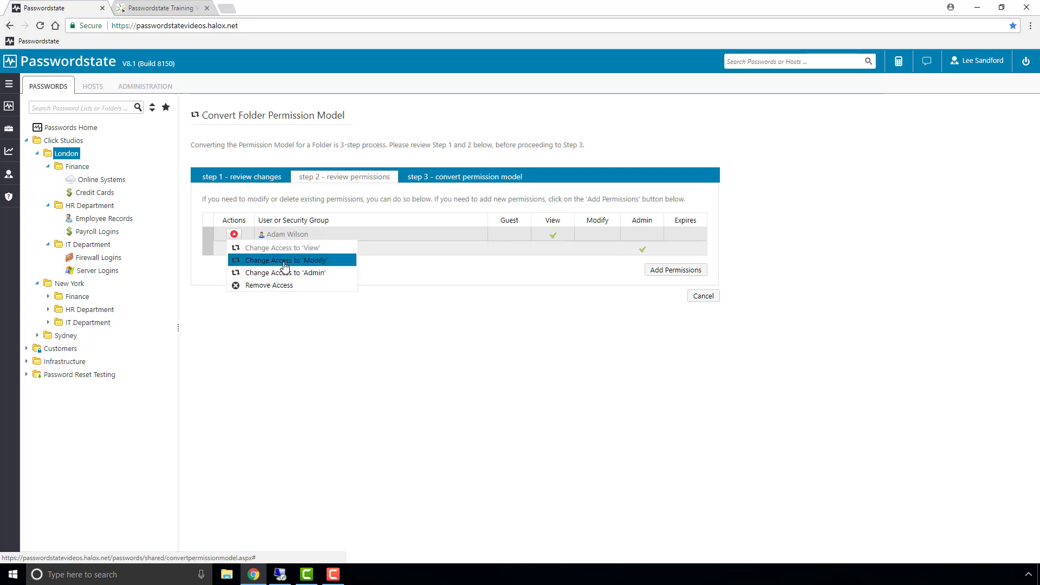
left_click(461, 179)
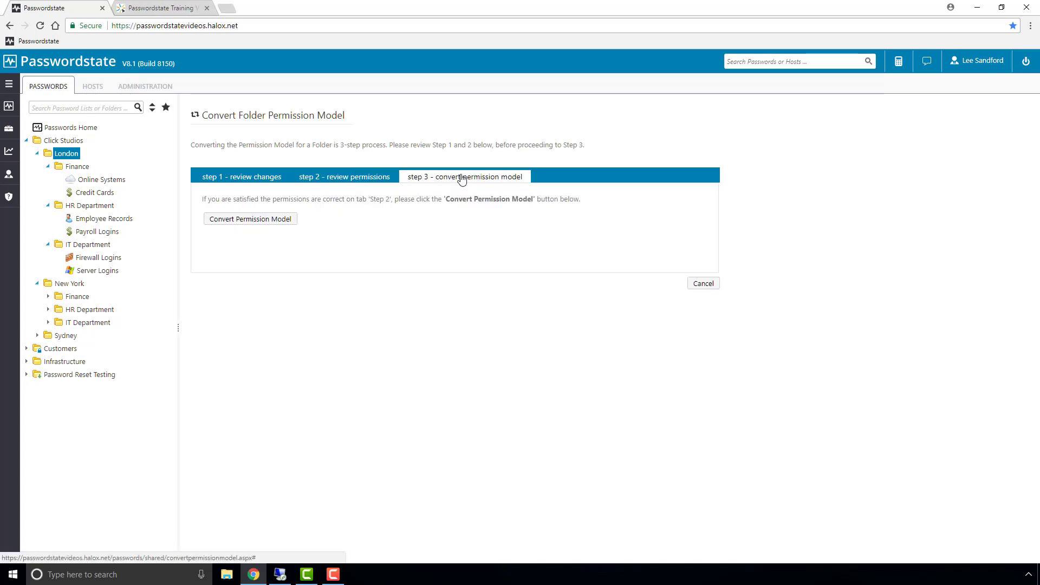
left_click(275, 219)
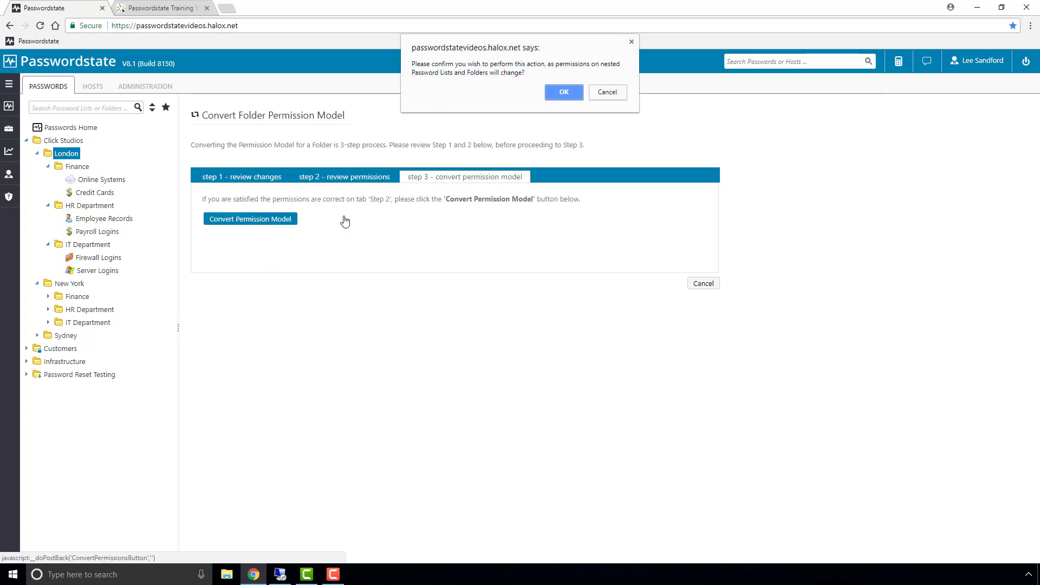
left_click(564, 93)
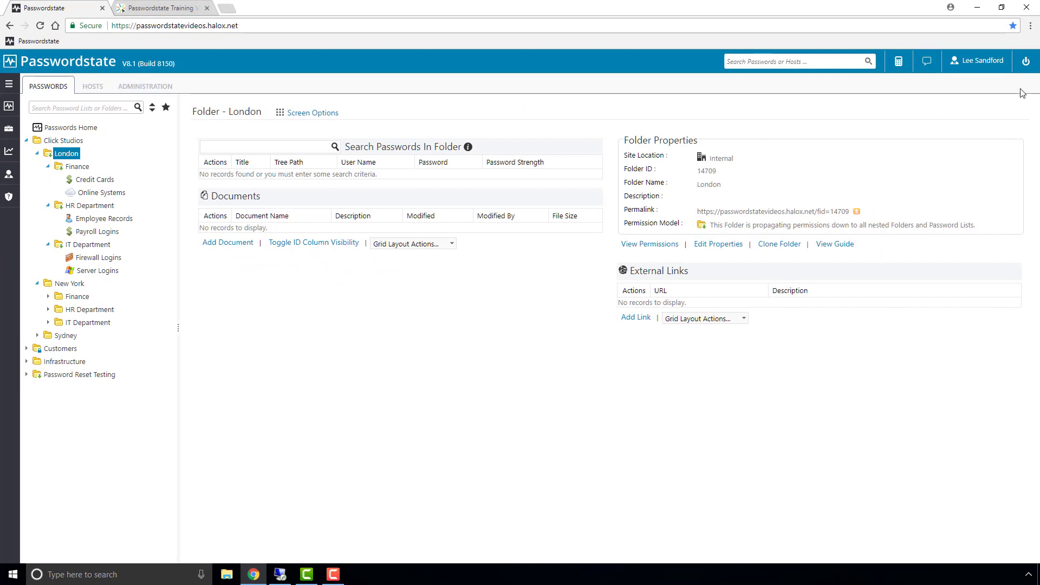
Log out of the administrator session and log back in as the test user.
left_click(1025, 61)
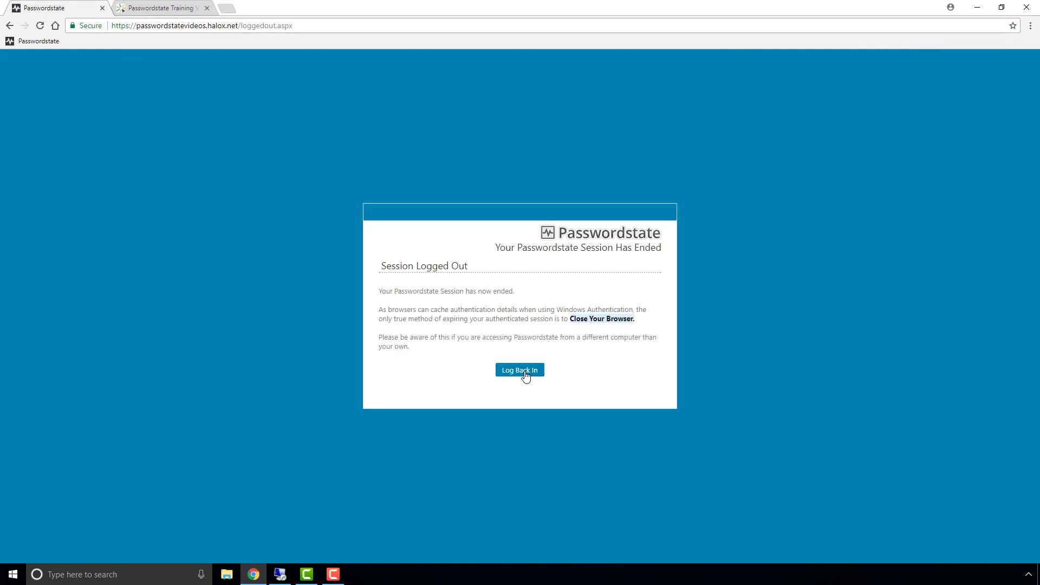
left_click(520, 370)
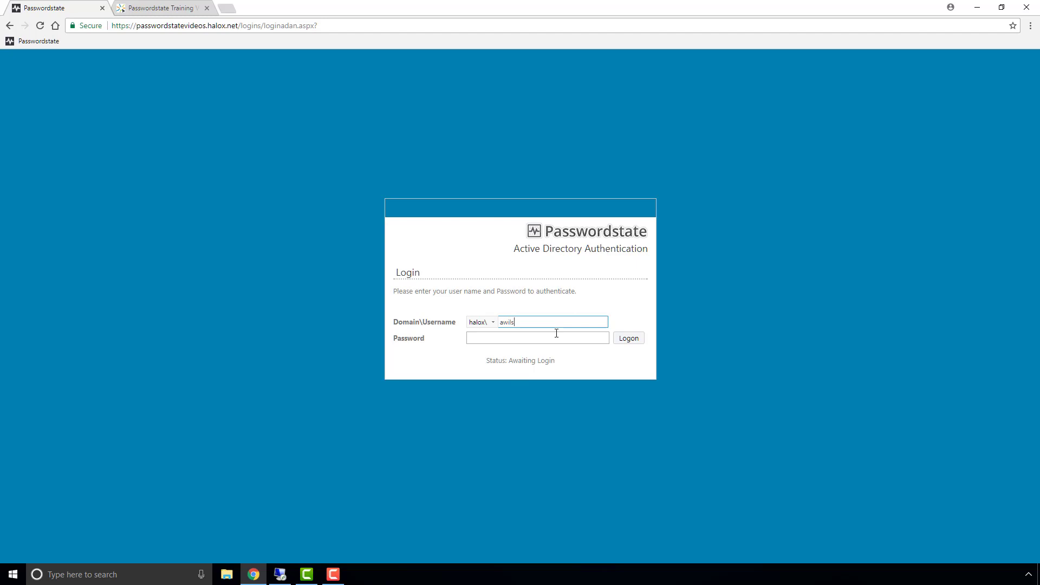
key("Tab")
key("Return")
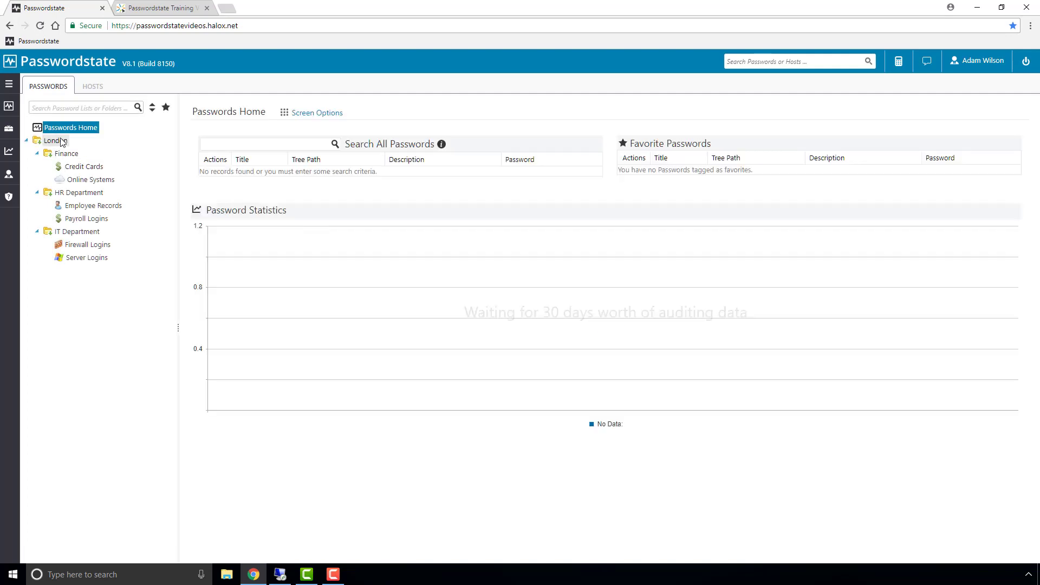
Show the Online Systems password list's permissions via List Administrator Actions.
left_click(82, 183)
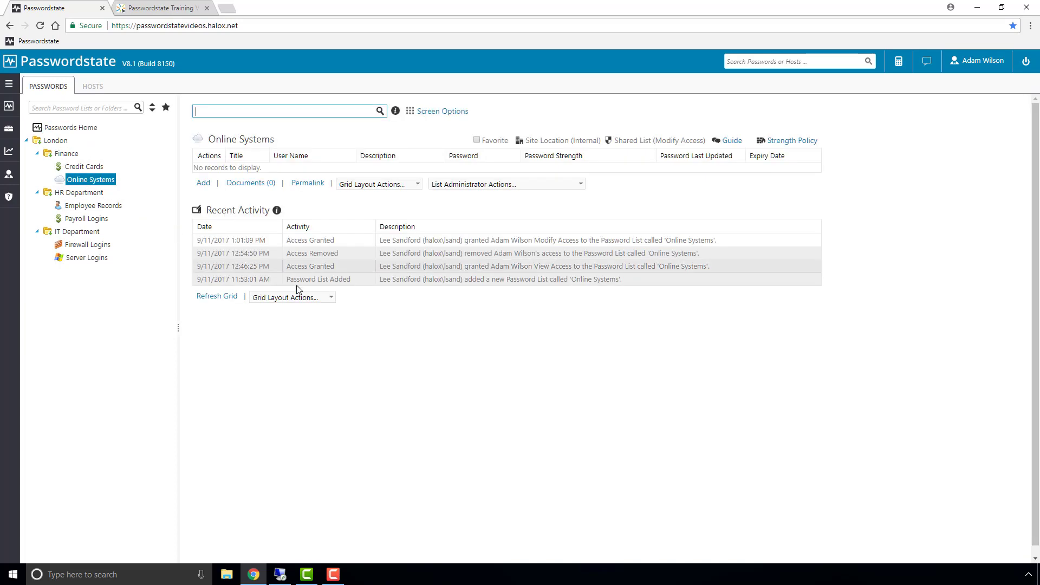
left_click(524, 183)
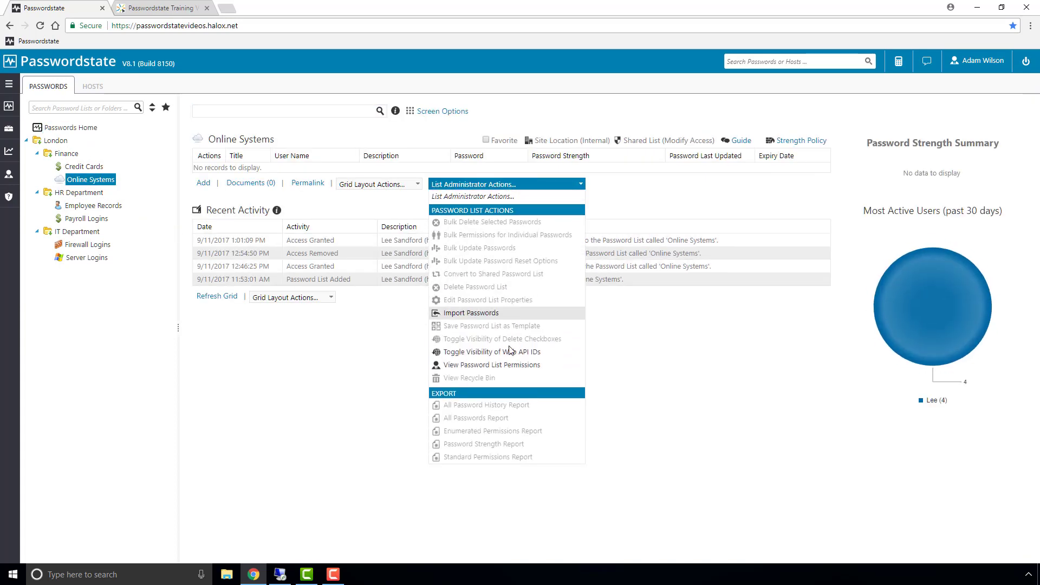
left_click(498, 365)
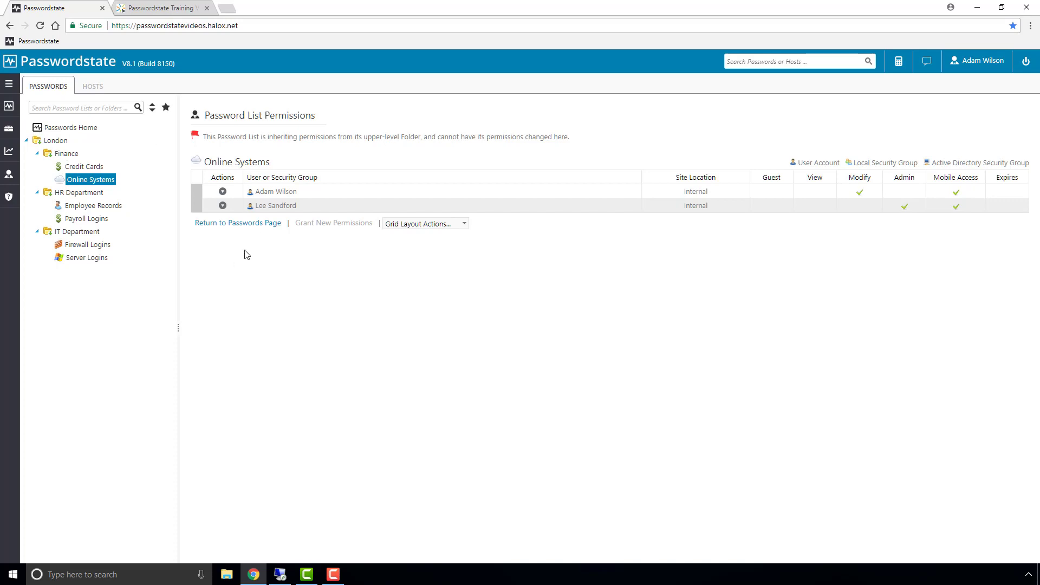
Log out of the test user session and log back in as the administrator.
left_click(1026, 63)
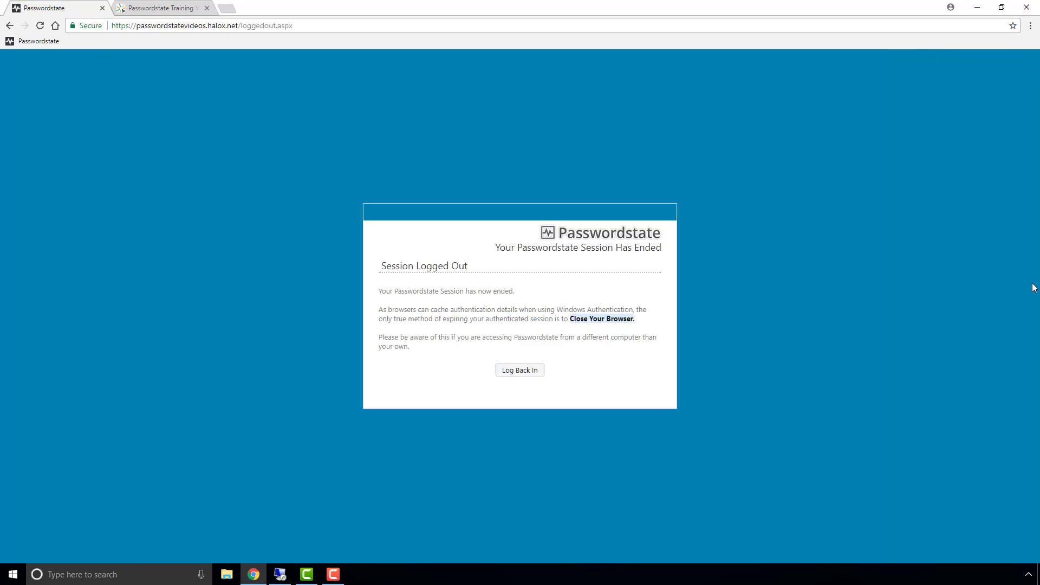
left_click(521, 372)
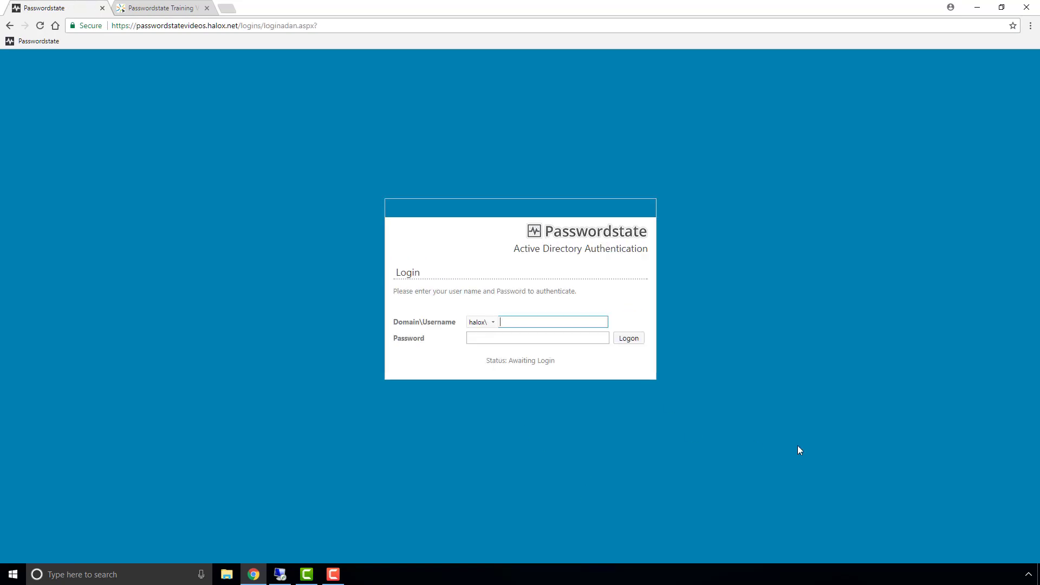
key("Tab")
key("Return")
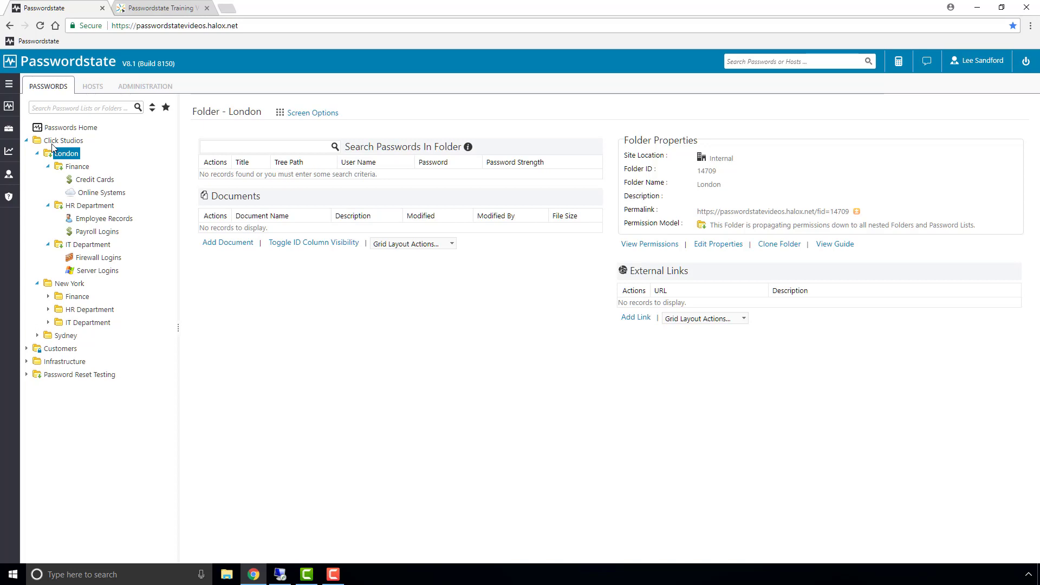
Save Click Studios' folder properties with 'Manage permissions manually for this folder' set to Yes.
left_click(53, 142)
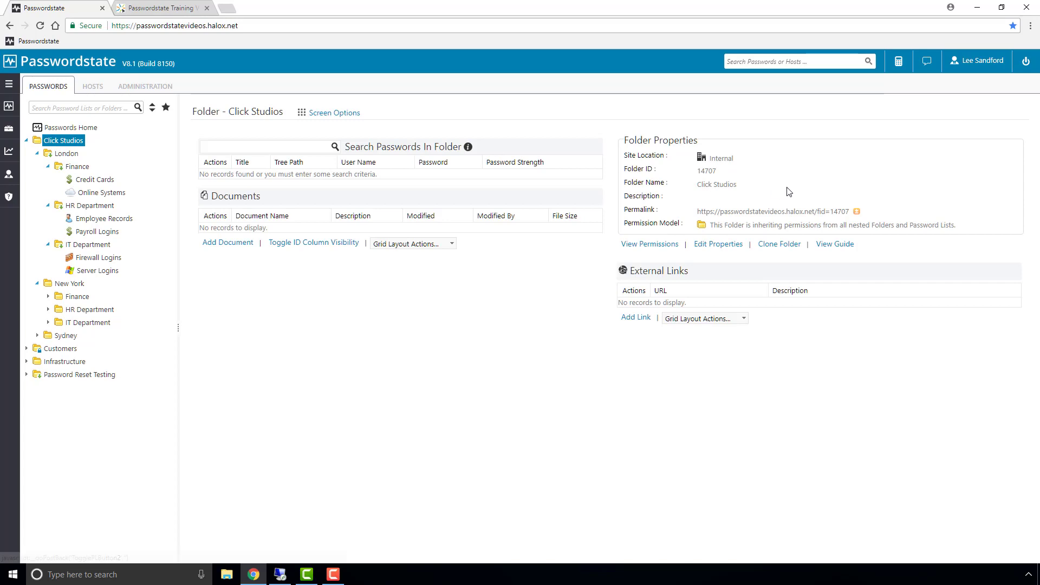
left_click(713, 244)
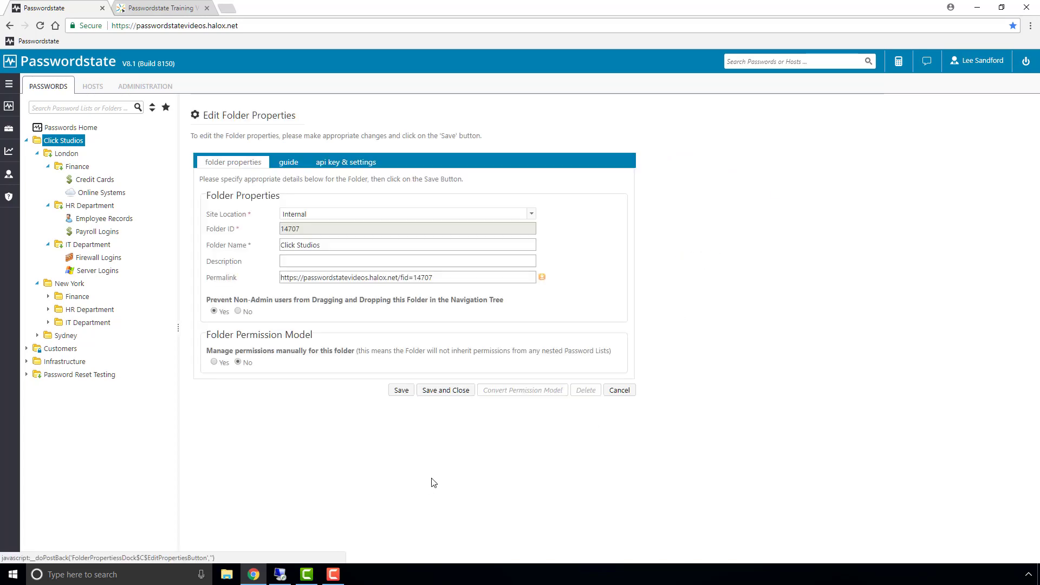
left_click(399, 391)
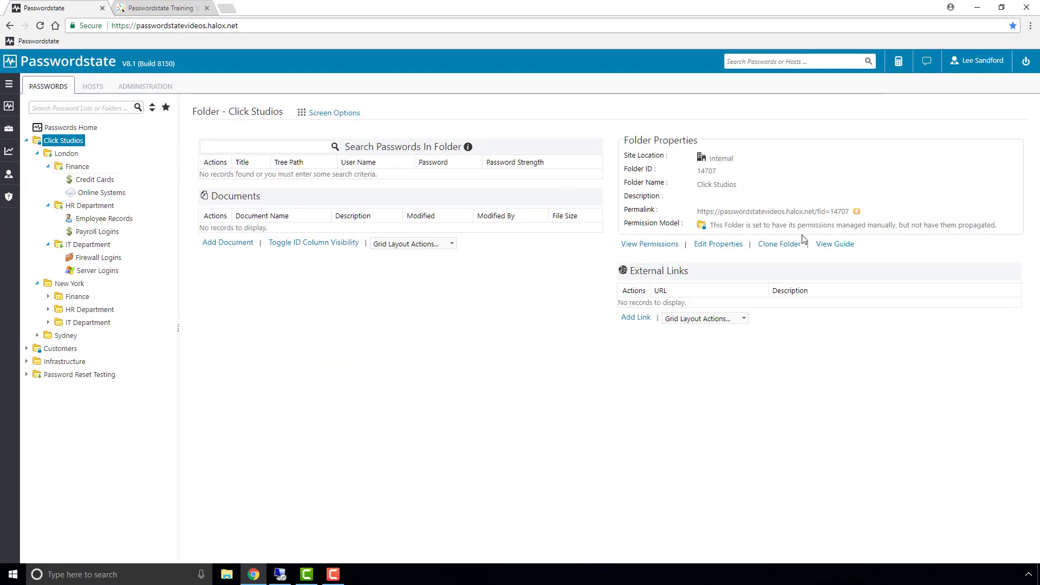
Add the test user to Click Studios' View Permissions, save, and sign out of the administrator session.
left_click(654, 245)
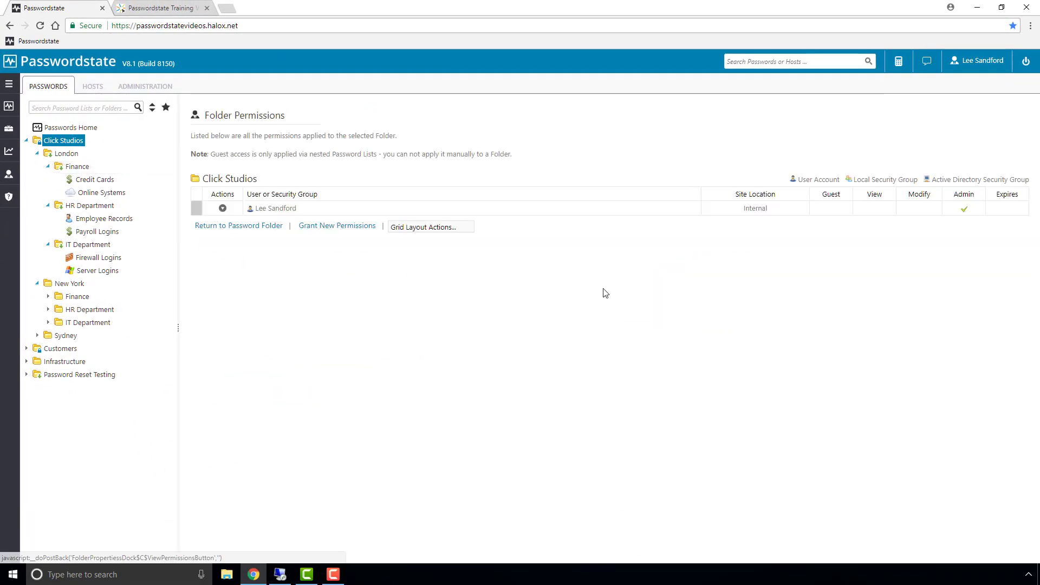
left_click(309, 232)
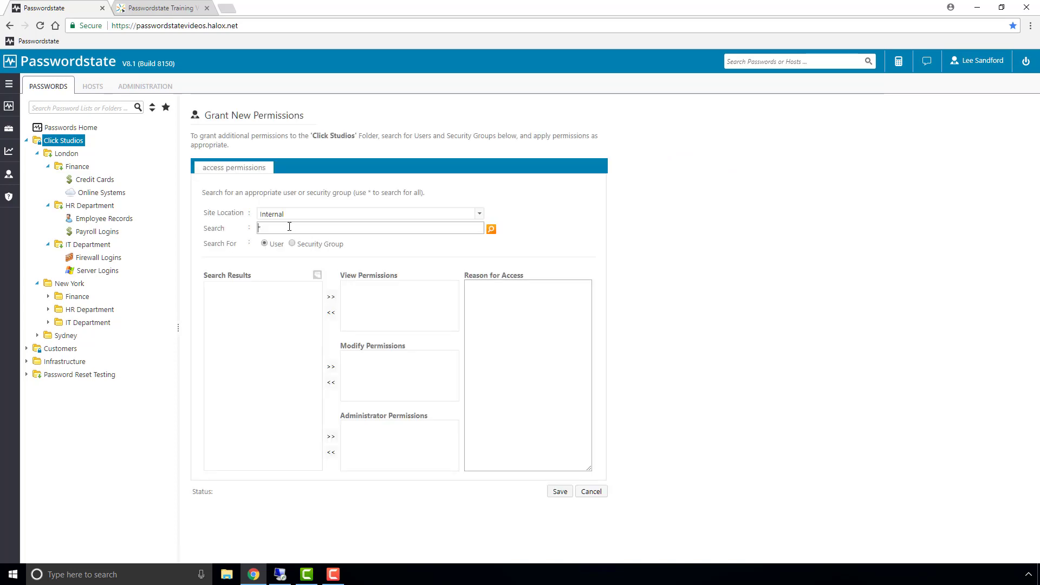
left_click(243, 226)
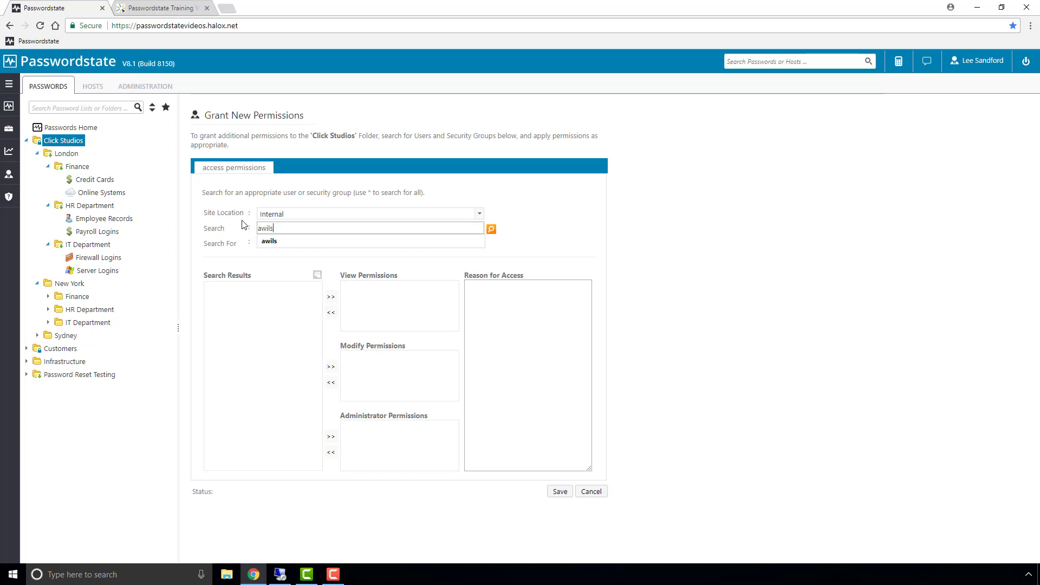
key("Return")
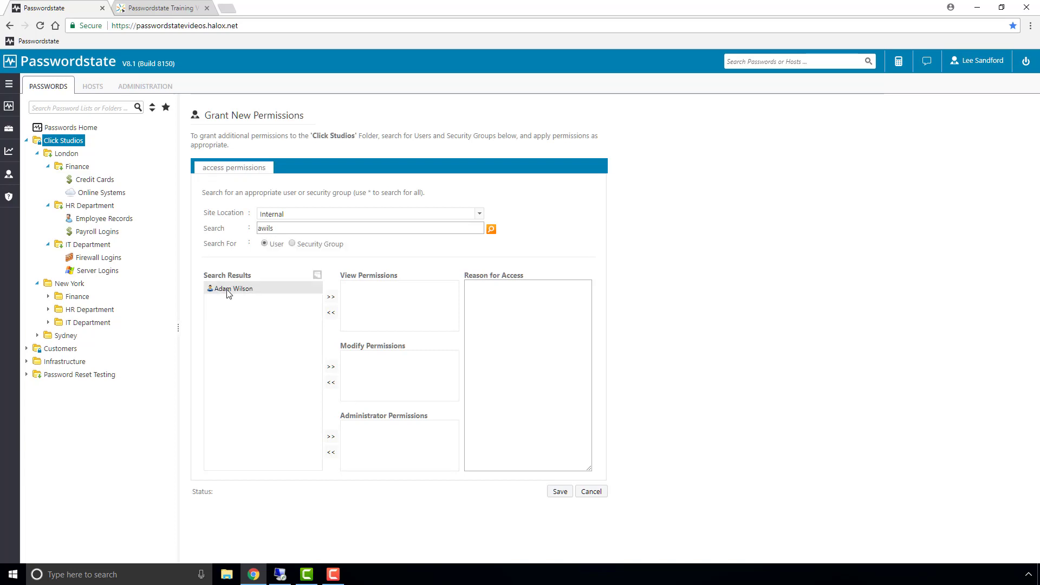
left_click(227, 289)
left_click(331, 297)
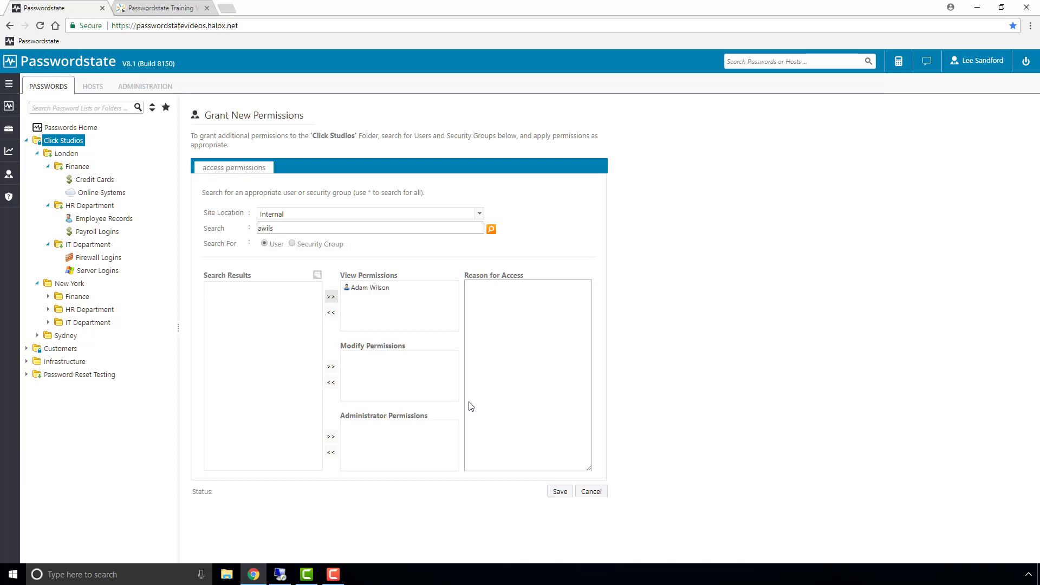
left_click(559, 493)
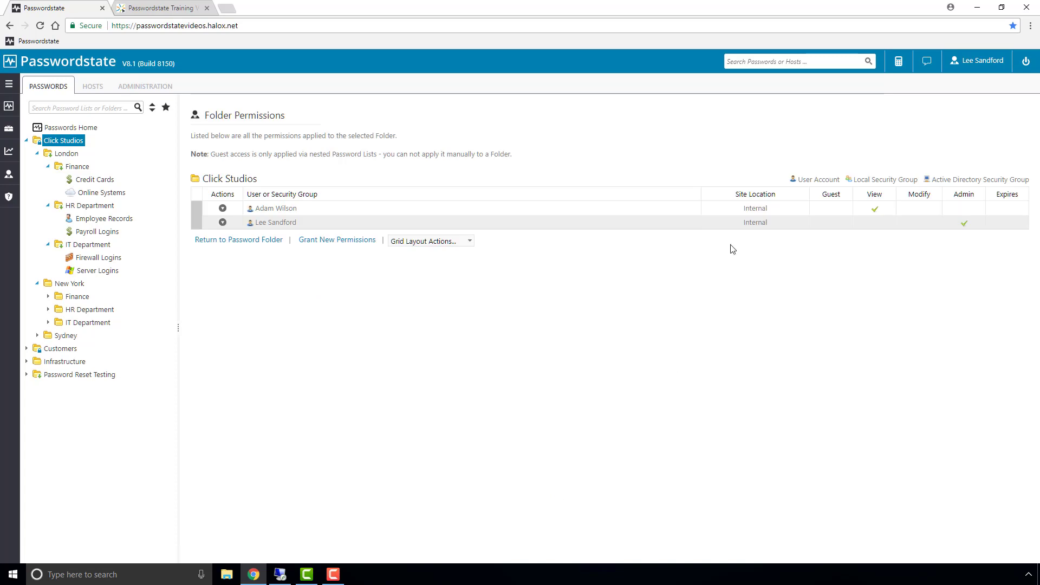
left_click(1025, 61)
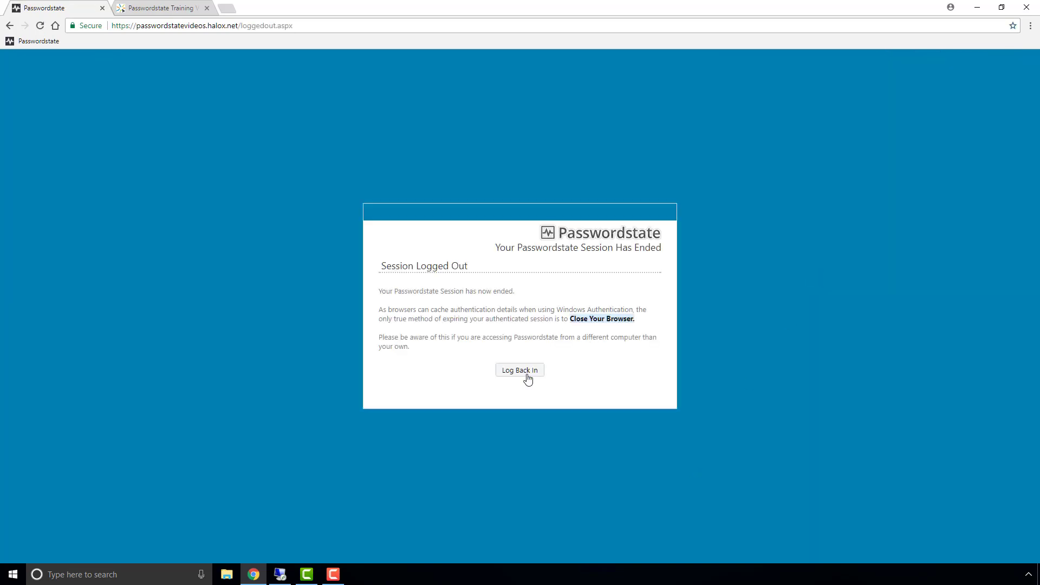
Log in as the test user and check the tree and the London folder page.
left_click(527, 373)
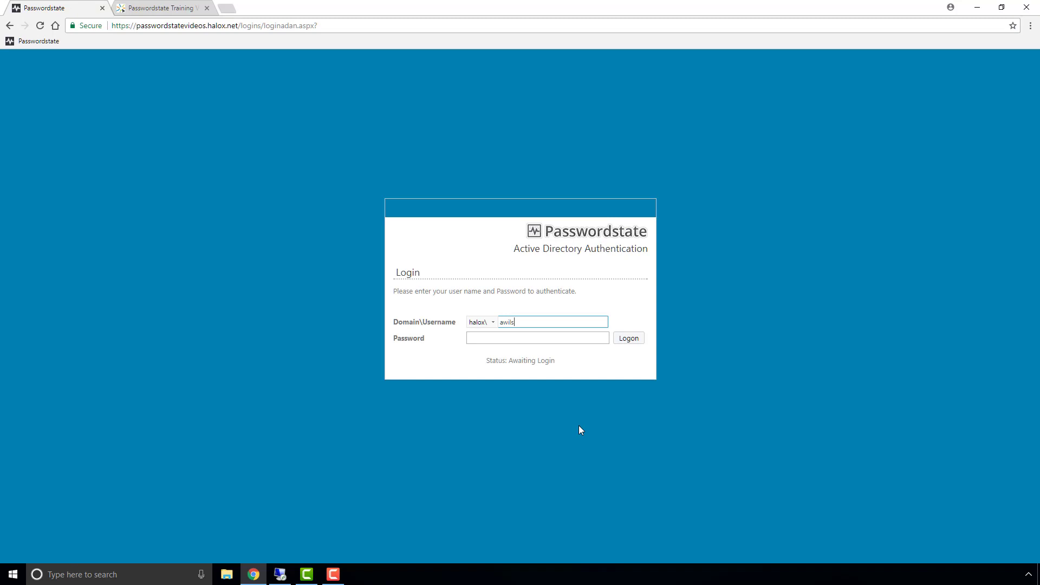
key("Tab")
type("••••••••••")
key("Return")
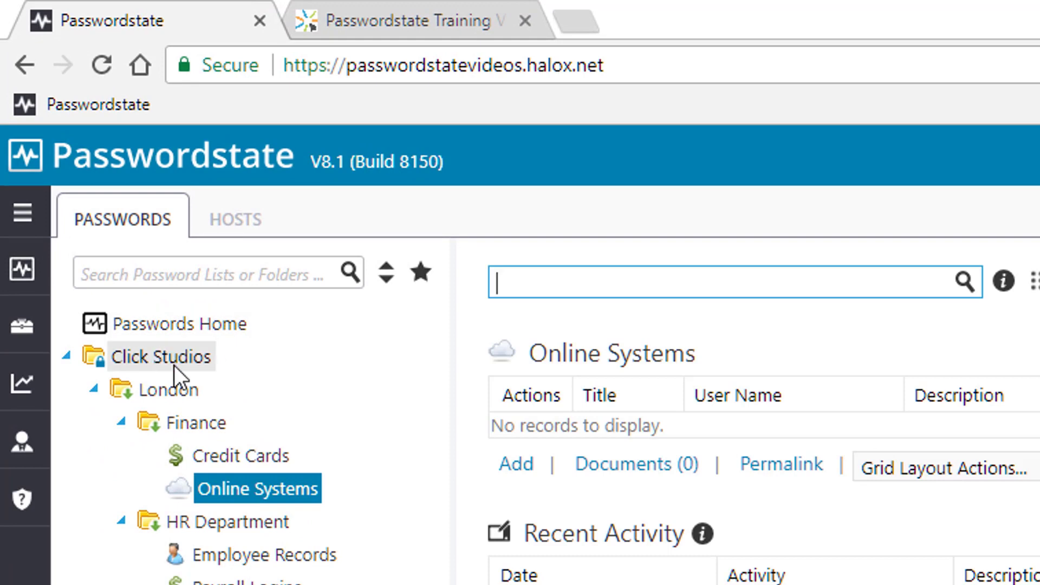
left_click(143, 385)
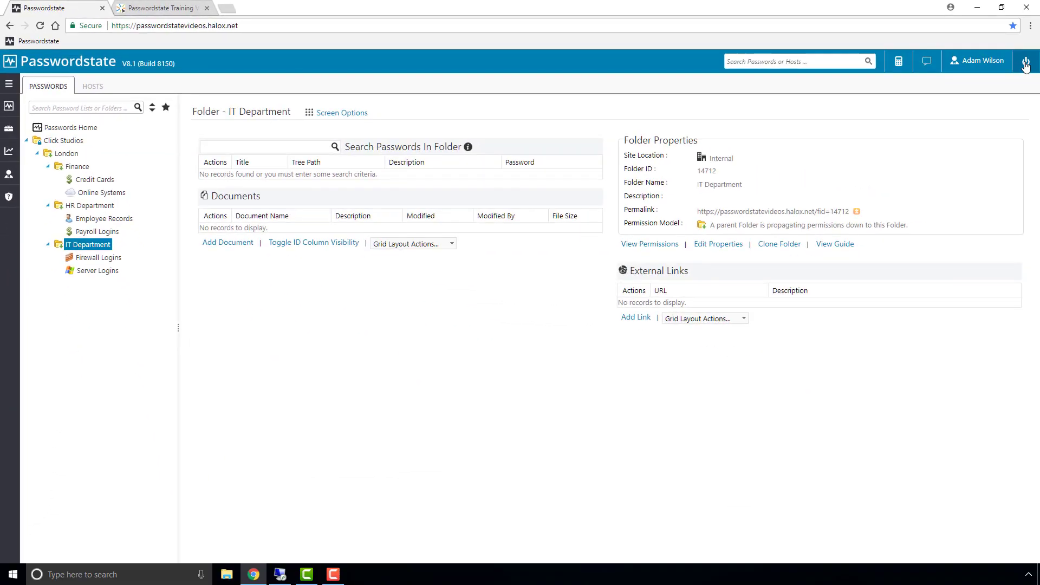
Sign out of the test user's session and log back in as the administrator.
left_click(1025, 67)
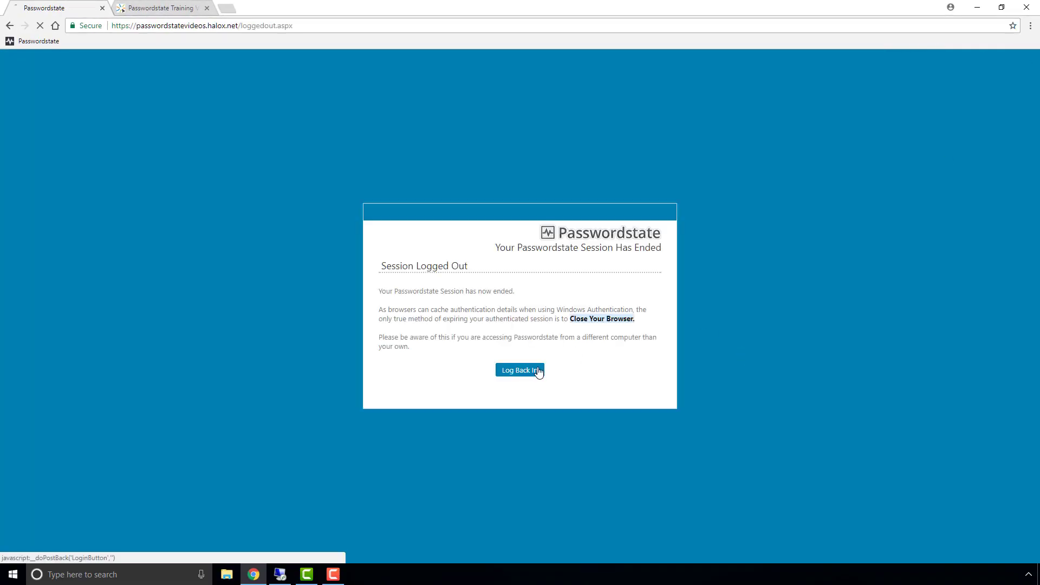
left_click(536, 371)
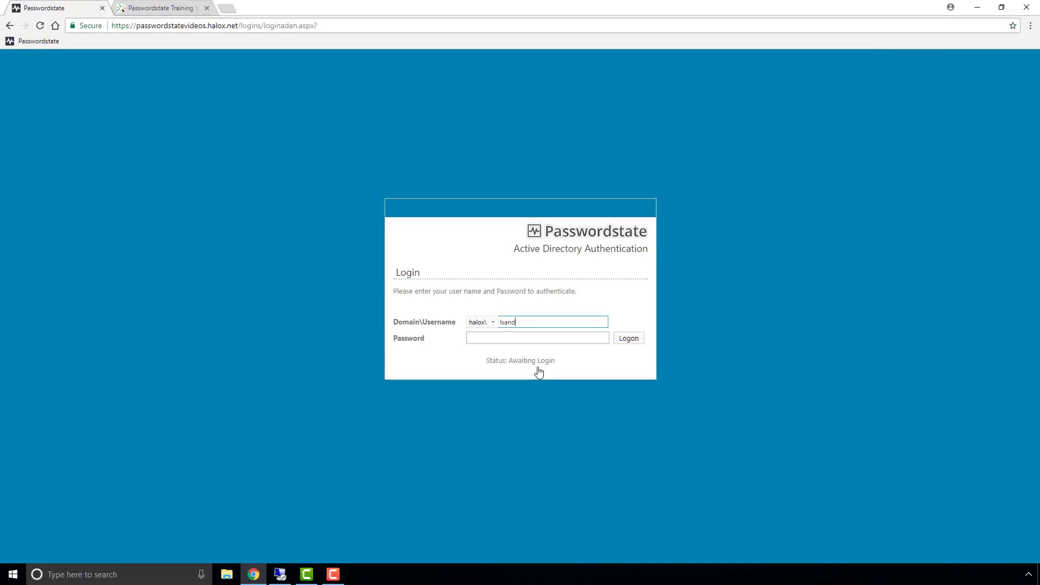
key("Tab")
key("Return")
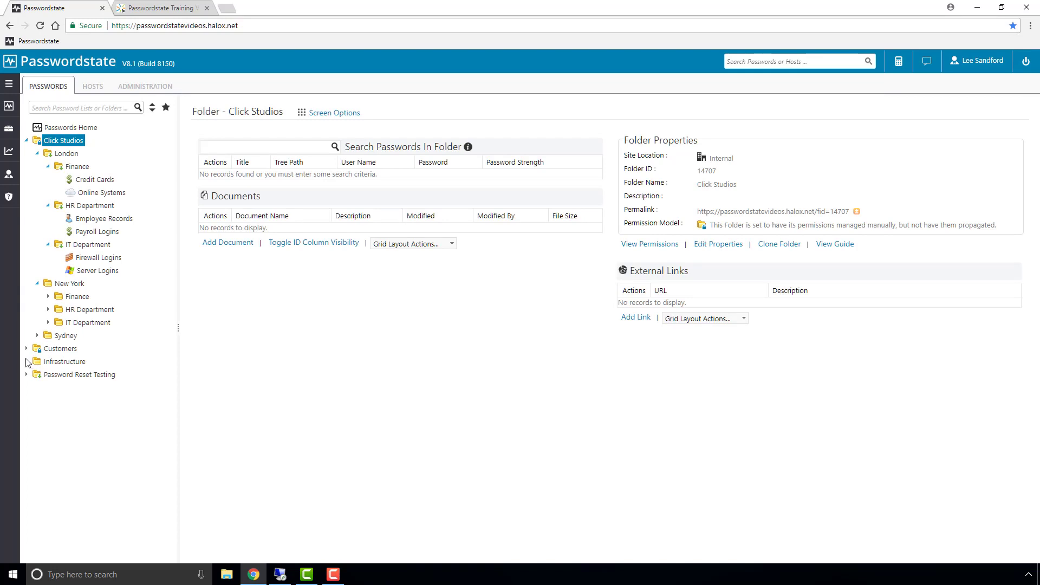
Drag Credit Cards from New York > Finance onto London > Finance in the navigation tree.
left_click(26, 361)
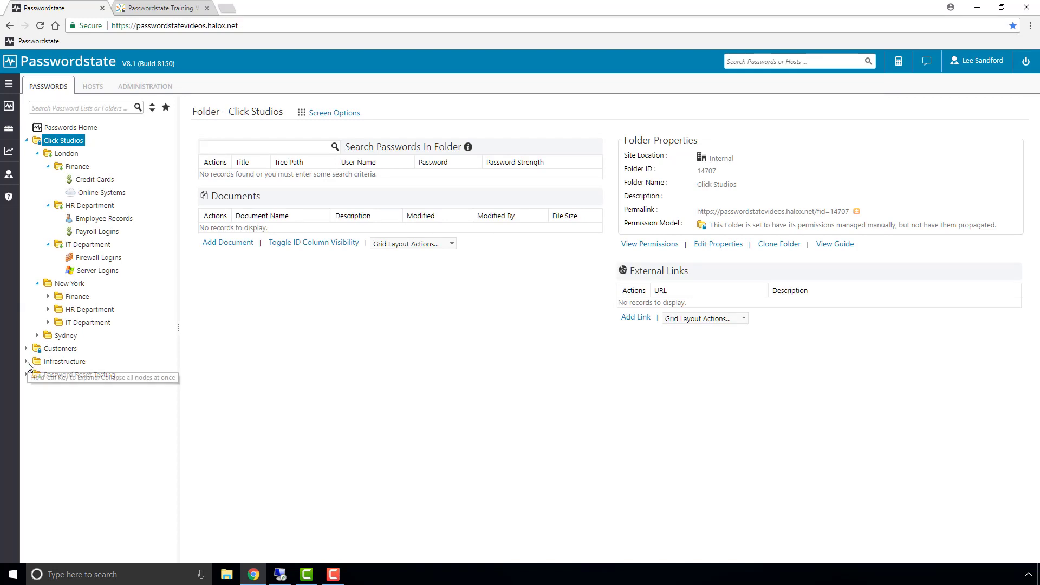
left_click(49, 297)
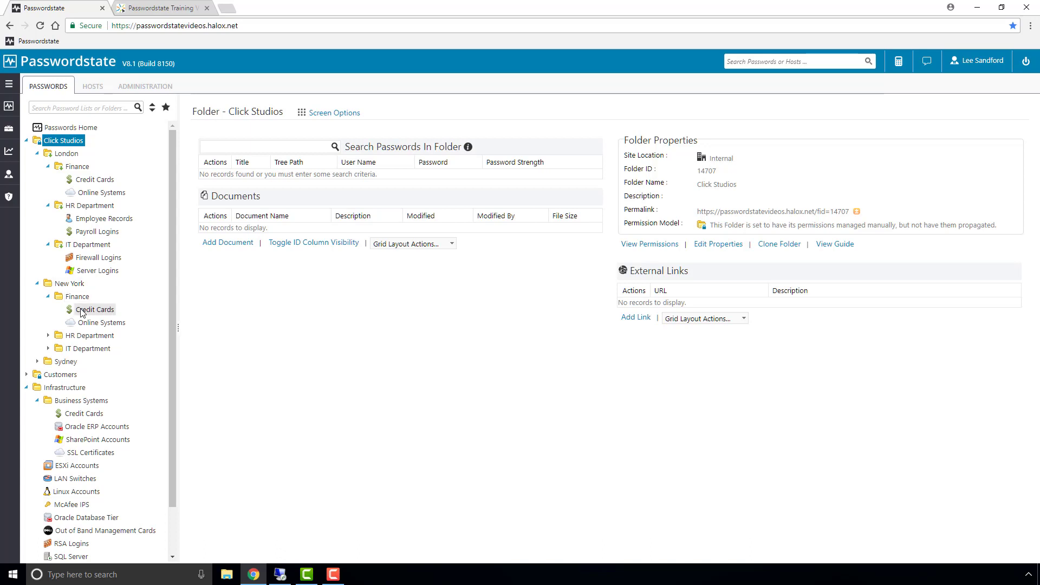
left_click_drag(80, 313, 84, 171)
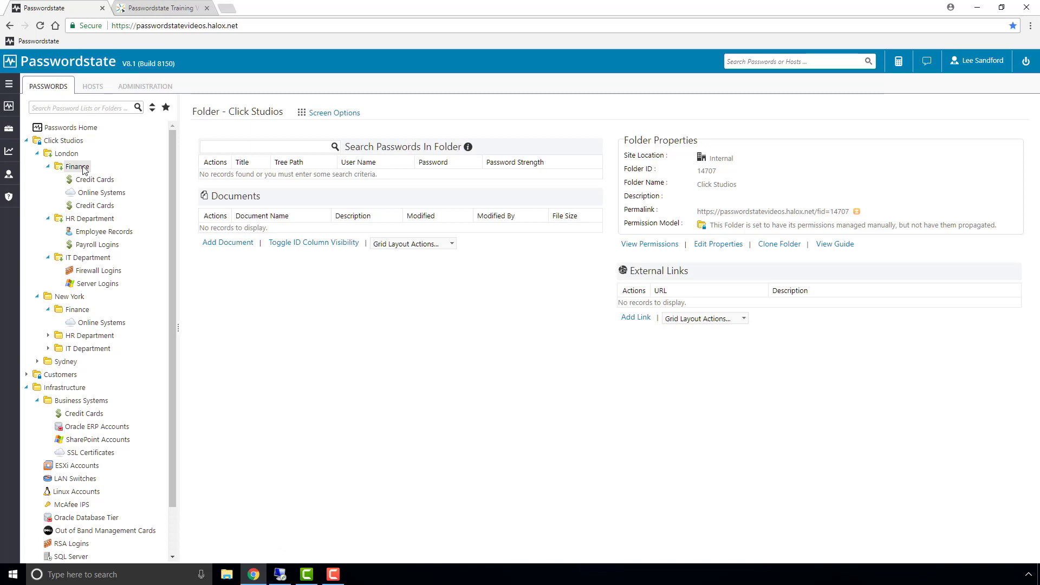